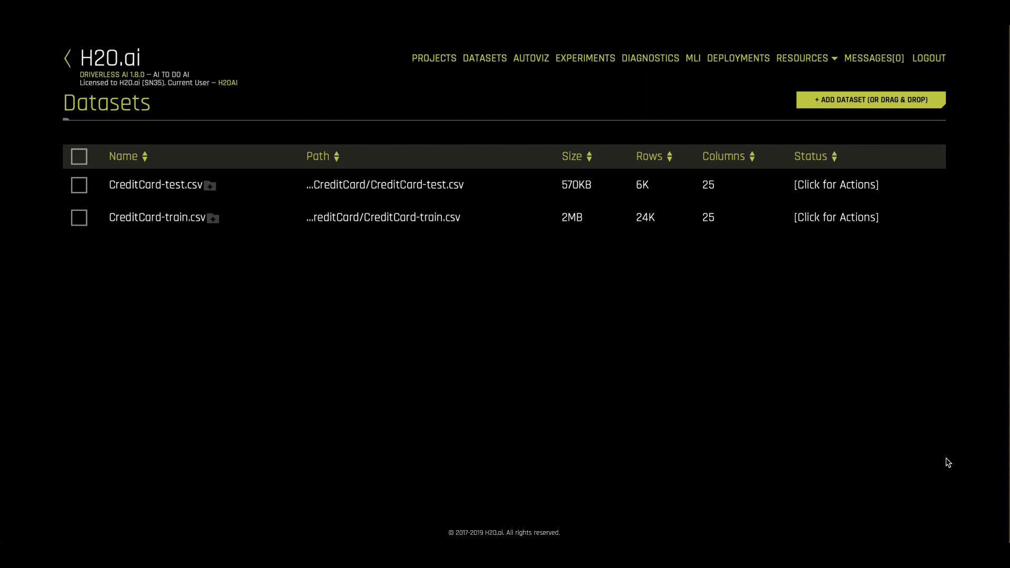
Show the Details page of CreditCard-train.csv with per-column statistics and histograms
{"action": "left_click", "coordinate": [916, 102]}
{"action": "left_click", "coordinate": [685, 218]}
{"action": "left_click", "coordinate": [715, 246]}
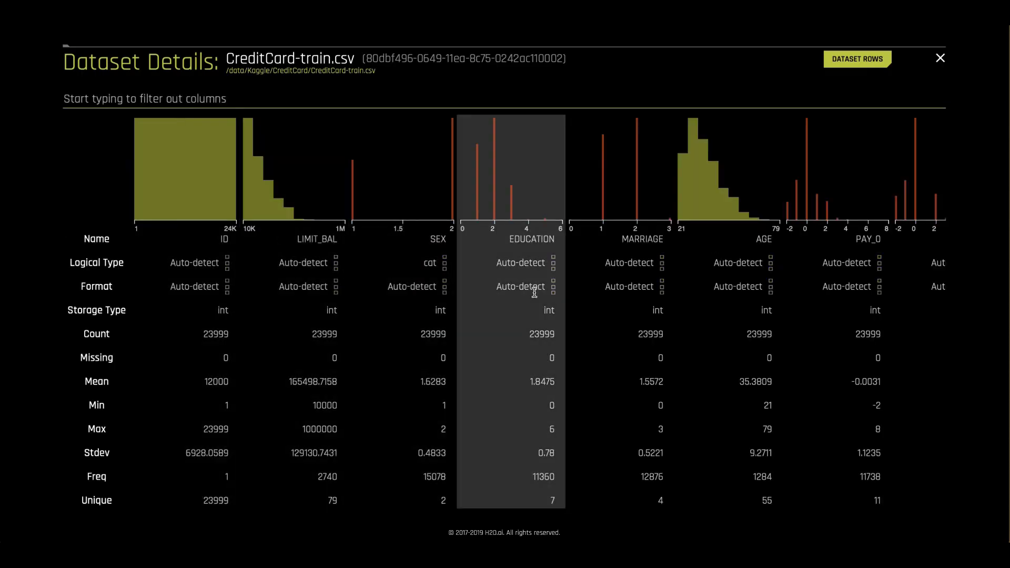
{"action": "mouse_move", "coordinate": [434, 314]}
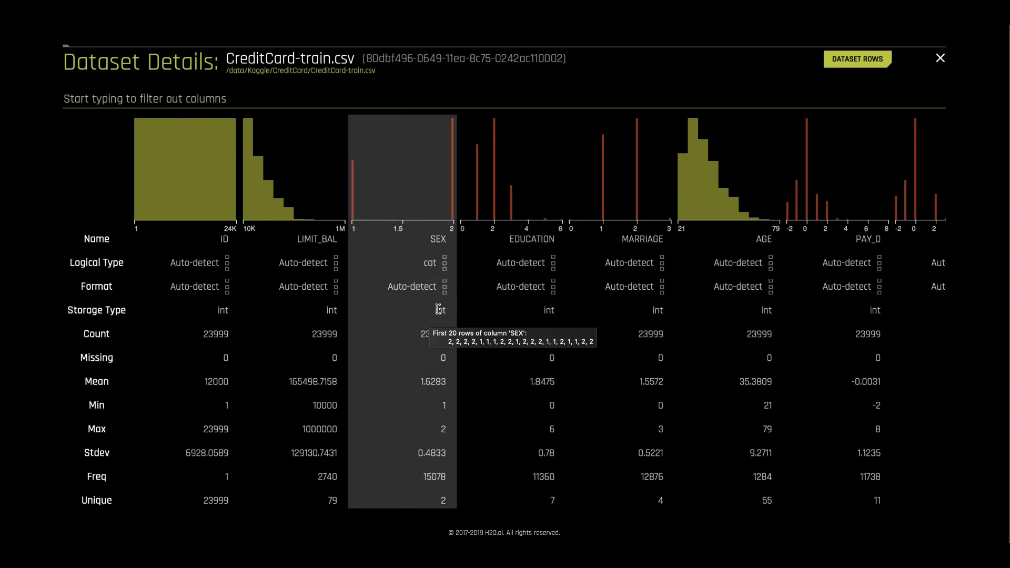
Leave Dataset Details and run Visualize on CreditCard-train.csv to see its autoviz plots
{"action": "left_click", "coordinate": [941, 59]}
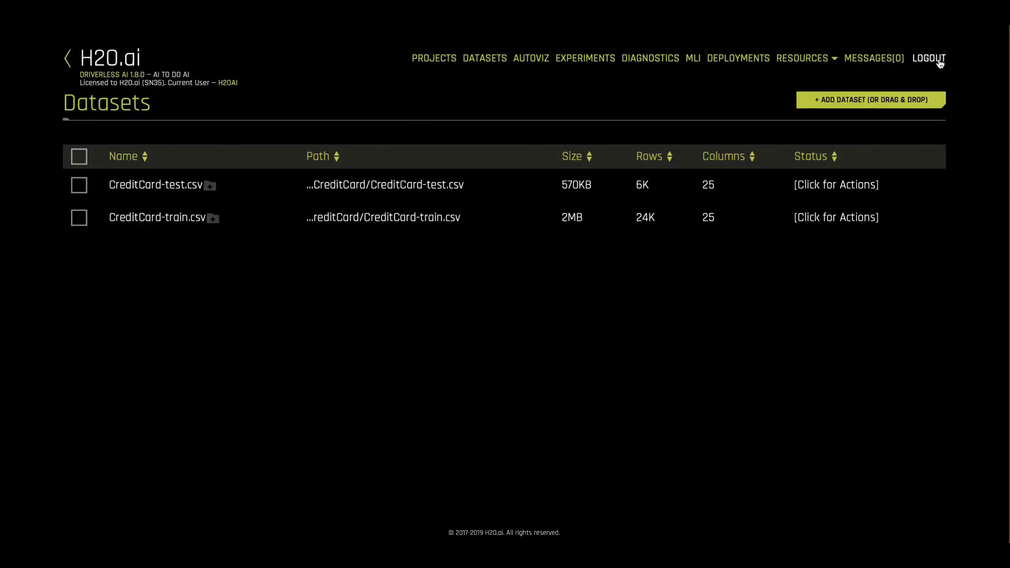
{"action": "left_click", "coordinate": [599, 228]}
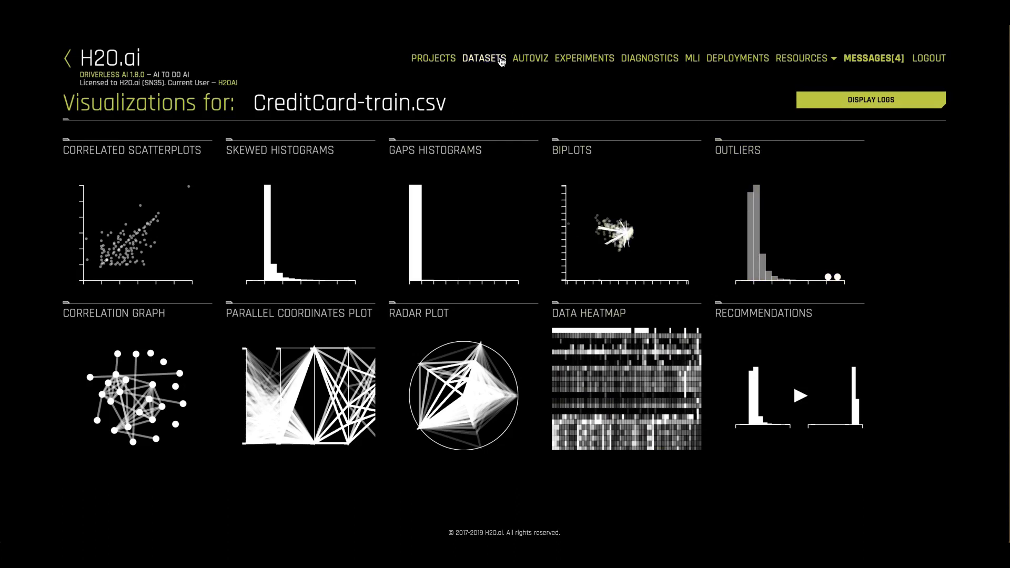
Start splitting CreditCard-train.csv into outputs named train and test with a 0.8 ratio
{"action": "left_click", "coordinate": [501, 62]}
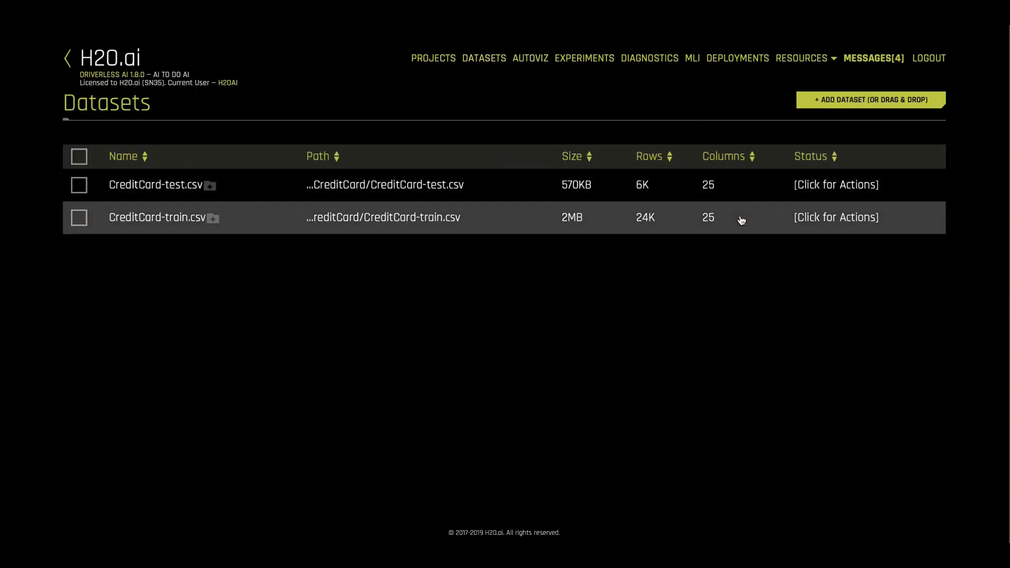
{"action": "left_click", "coordinate": [742, 220]}
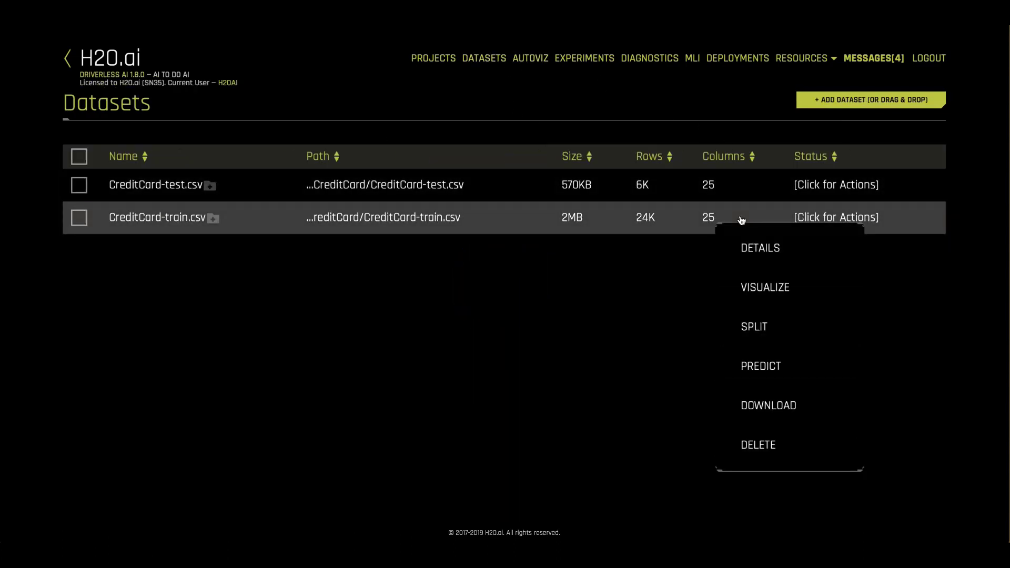
{"action": "left_click", "coordinate": [759, 331]}
{"action": "left_click", "coordinate": [356, 197]}
{"action": "type", "text": "train"}
{"action": "left_click", "coordinate": [510, 202]}
{"action": "type", "text": "test"}
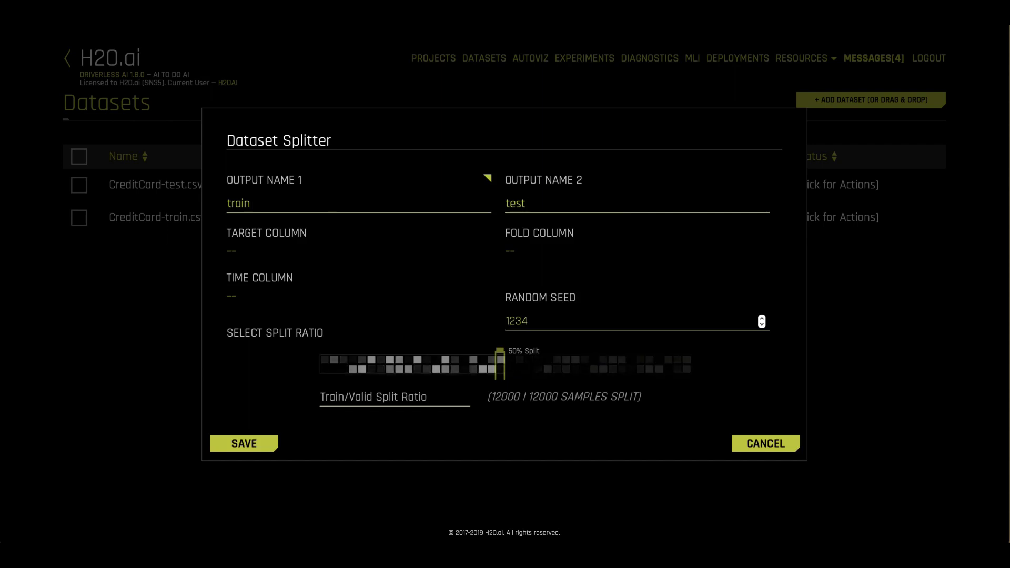
{"action": "left_click", "coordinate": [342, 398]}
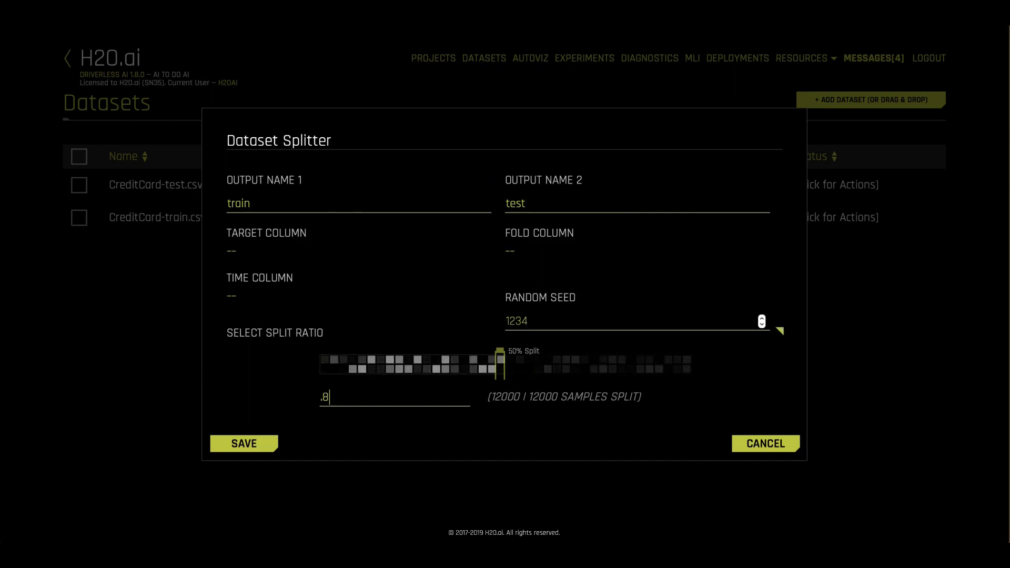
{"action": "type", "text": ".8"}
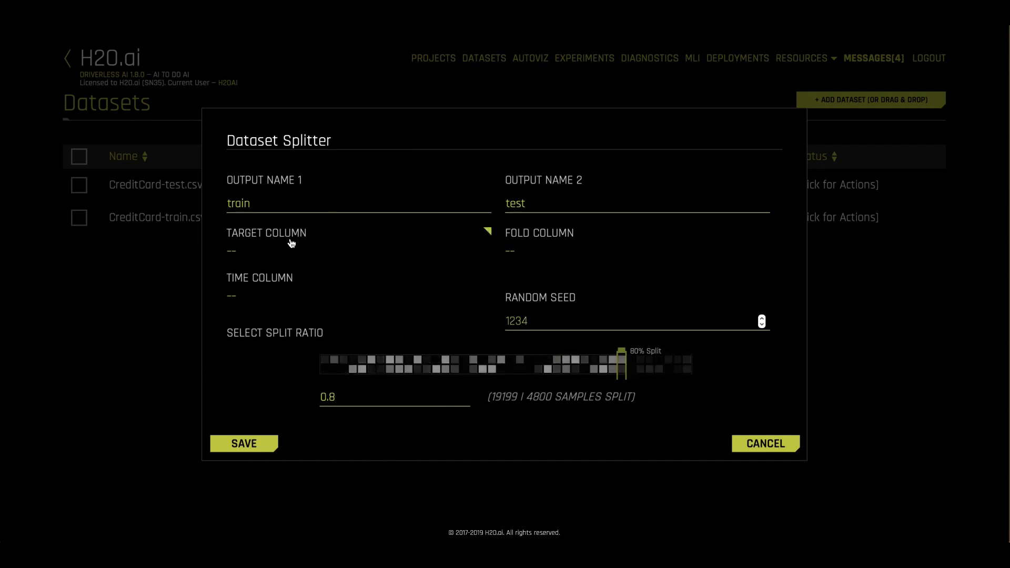
Try default payment next month as split target, clear it, check time column, then cancel the split
{"action": "left_click", "coordinate": [289, 242]}
{"action": "scroll", "coordinate": [235, 192], "scroll_direction": "down", "scroll_amount": 3}
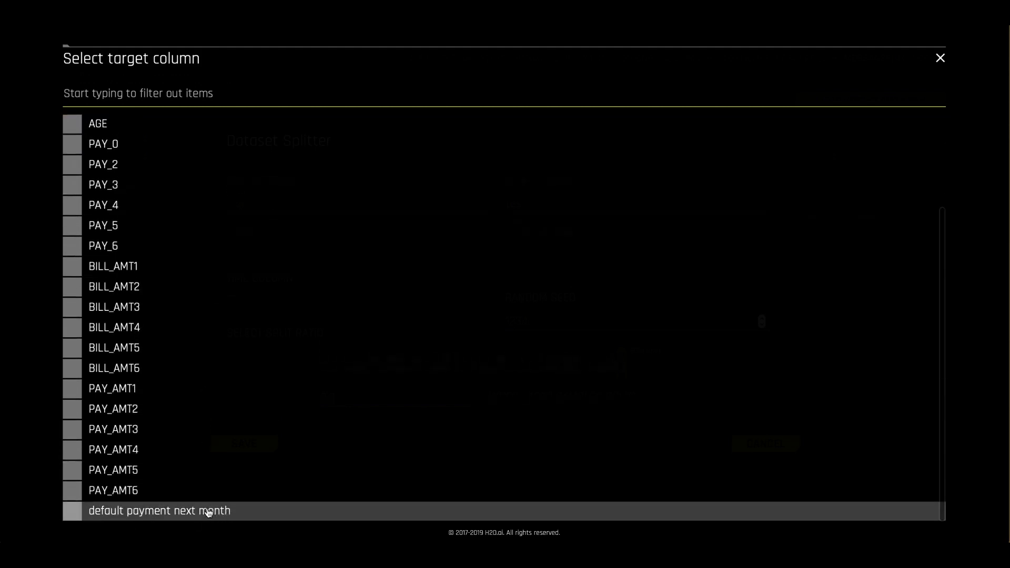
{"action": "left_click", "coordinate": [208, 513]}
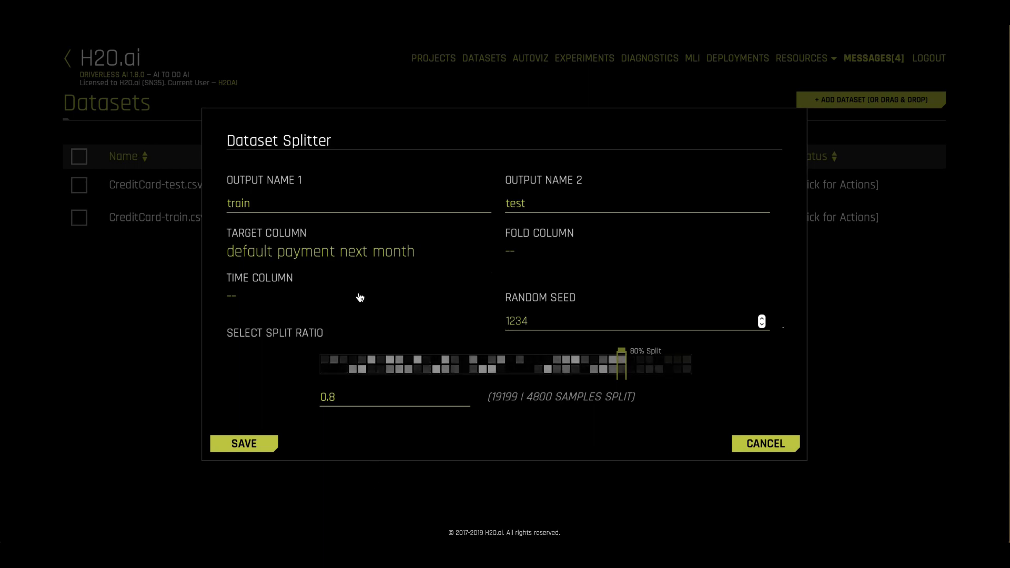
{"action": "left_click", "coordinate": [361, 250]}
{"action": "left_click", "coordinate": [165, 119]}
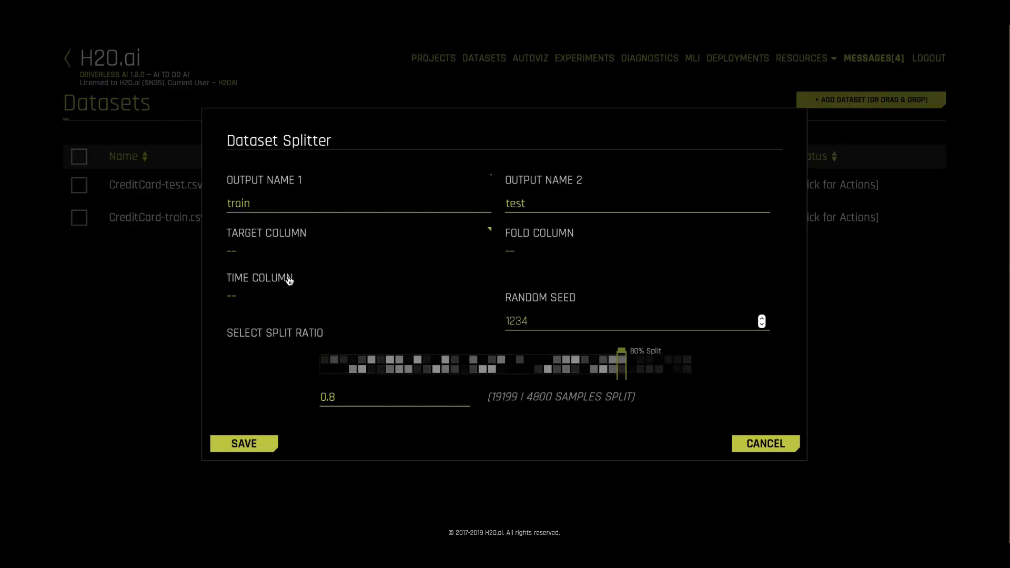
{"action": "left_click", "coordinate": [260, 289]}
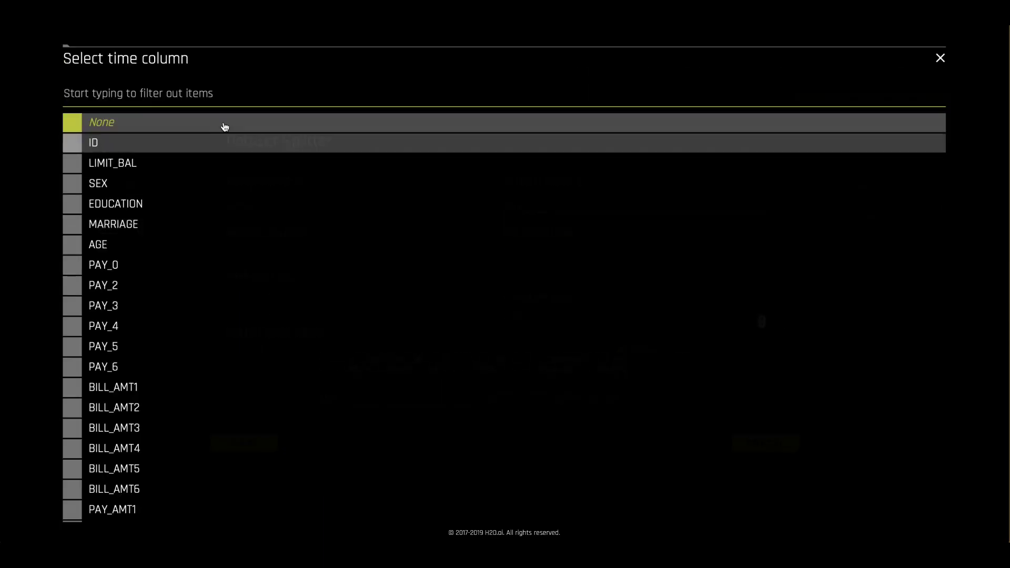
{"action": "left_click", "coordinate": [940, 58]}
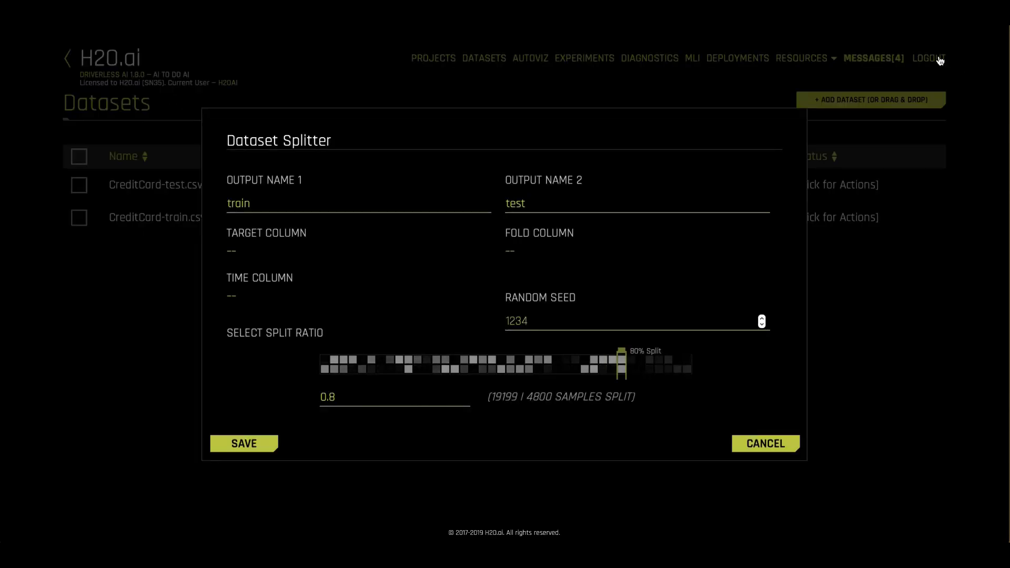
{"action": "left_click", "coordinate": [771, 446]}
Start a Predict experiment on CreditCard-train.csv targeting default payment next month
{"action": "left_click", "coordinate": [722, 222]}
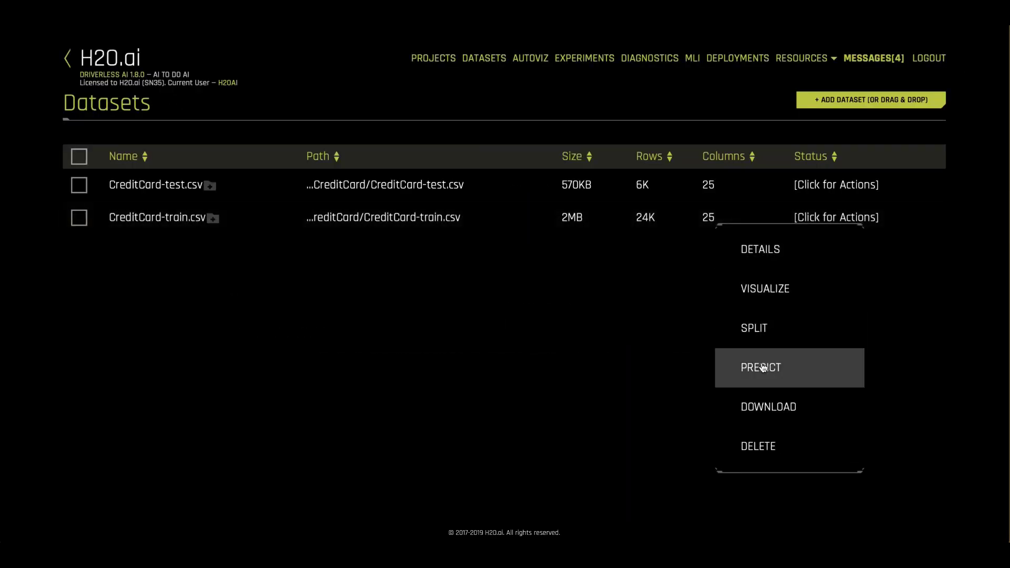
{"action": "left_click", "coordinate": [736, 362]}
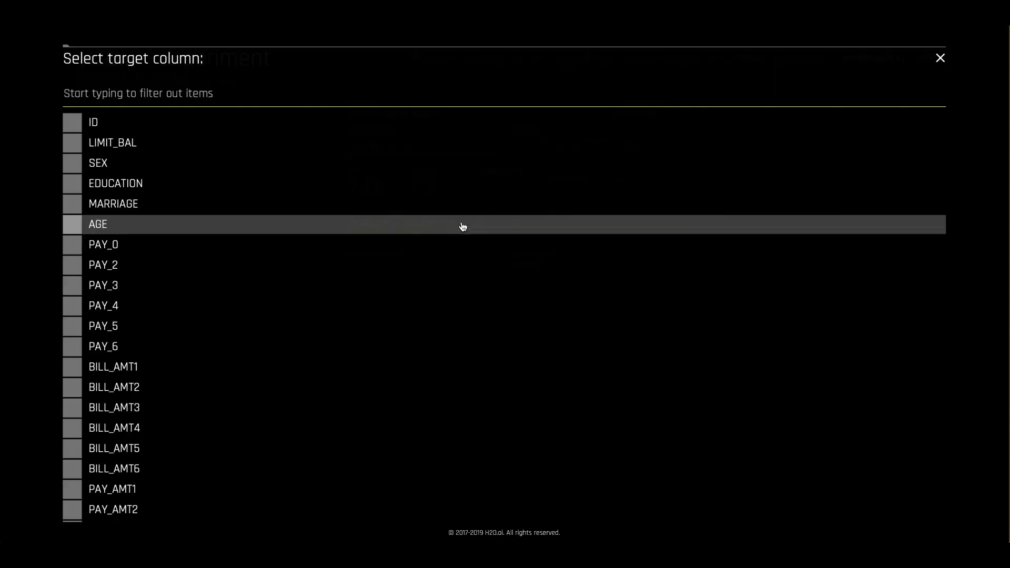
{"action": "scroll", "coordinate": [336, 369], "scroll_direction": "down", "scroll_amount": 3}
{"action": "left_click", "coordinate": [200, 511]}
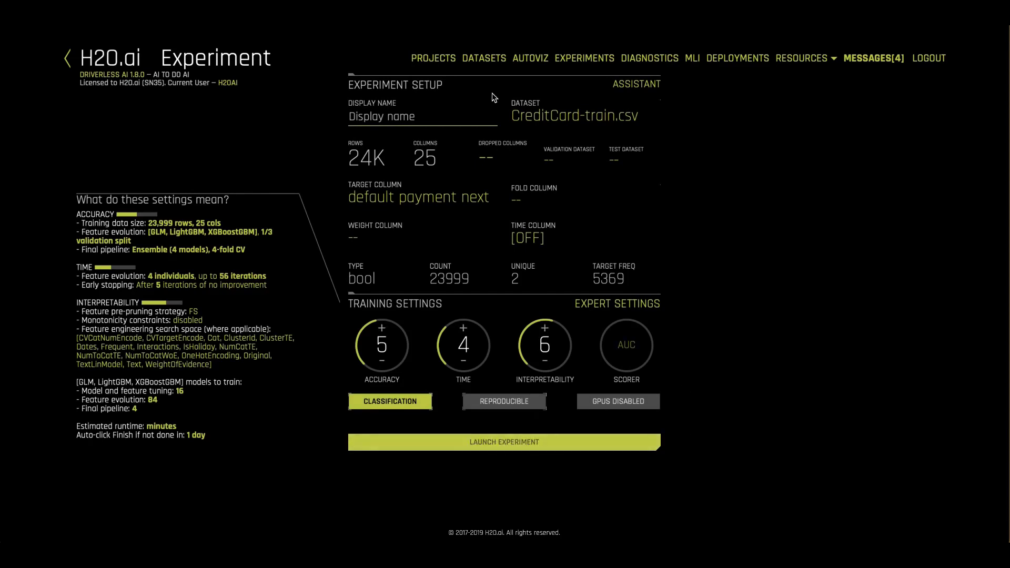
Name the experiment 'Demo Video', use CreditCard-test.csv as test data, and raise Interpretability
{"action": "left_click", "coordinate": [482, 116]}
{"action": "type", "text": "Demo Video"}
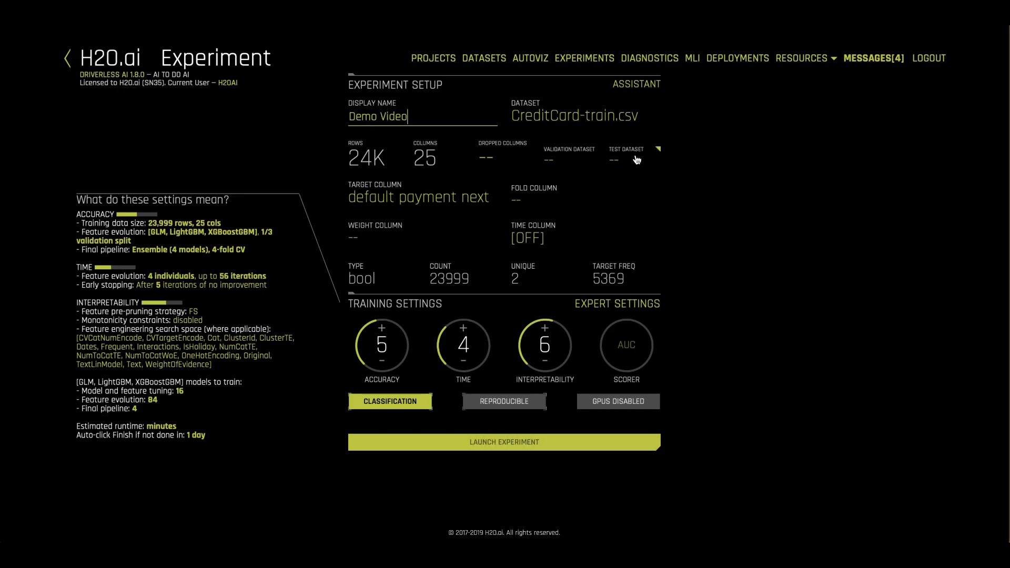
{"action": "left_click", "coordinate": [637, 159]}
{"action": "left_click", "coordinate": [417, 113]}
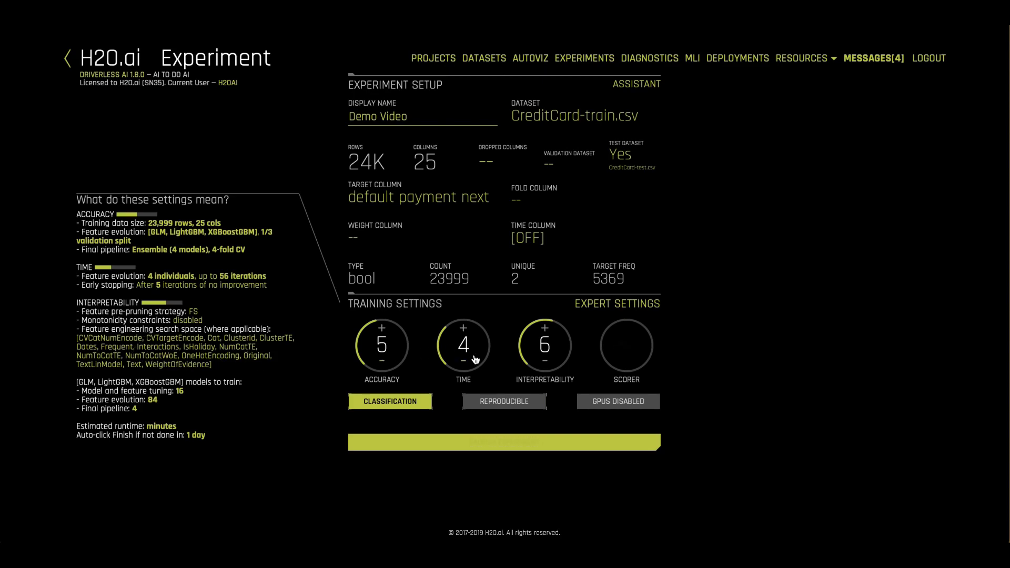
{"action": "double_click", "coordinate": [545, 329]}
{"action": "left_click", "coordinate": [546, 329]}
{"action": "left_click", "coordinate": [622, 308]}
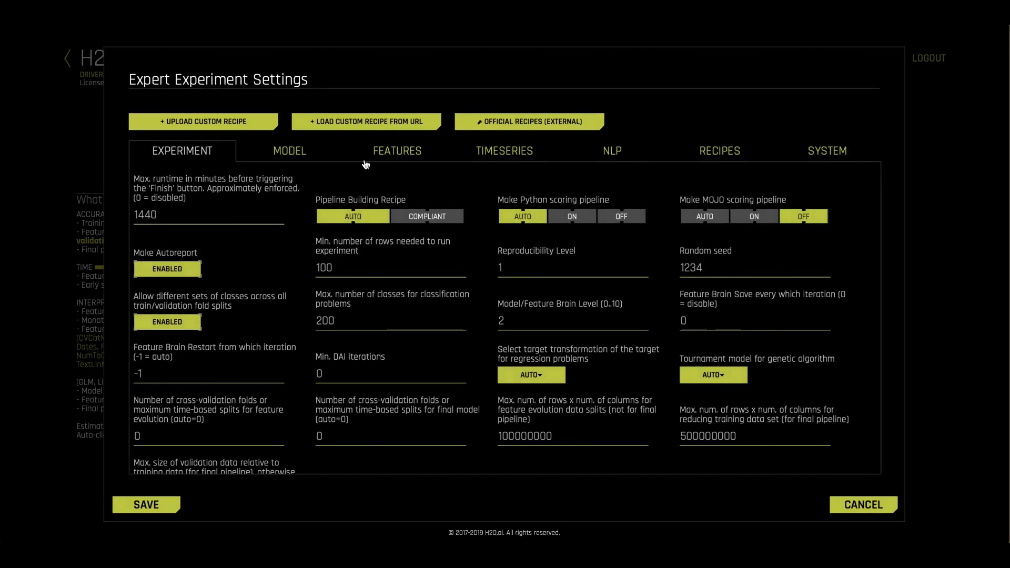
{"action": "left_click", "coordinate": [293, 156]}
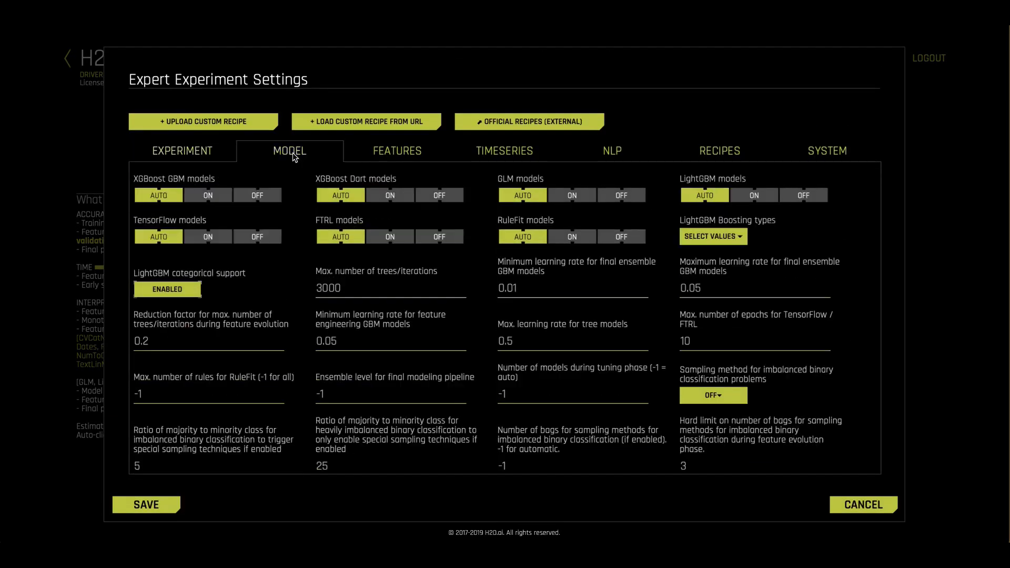
{"action": "left_click", "coordinate": [401, 157]}
{"action": "left_click", "coordinate": [870, 510]}
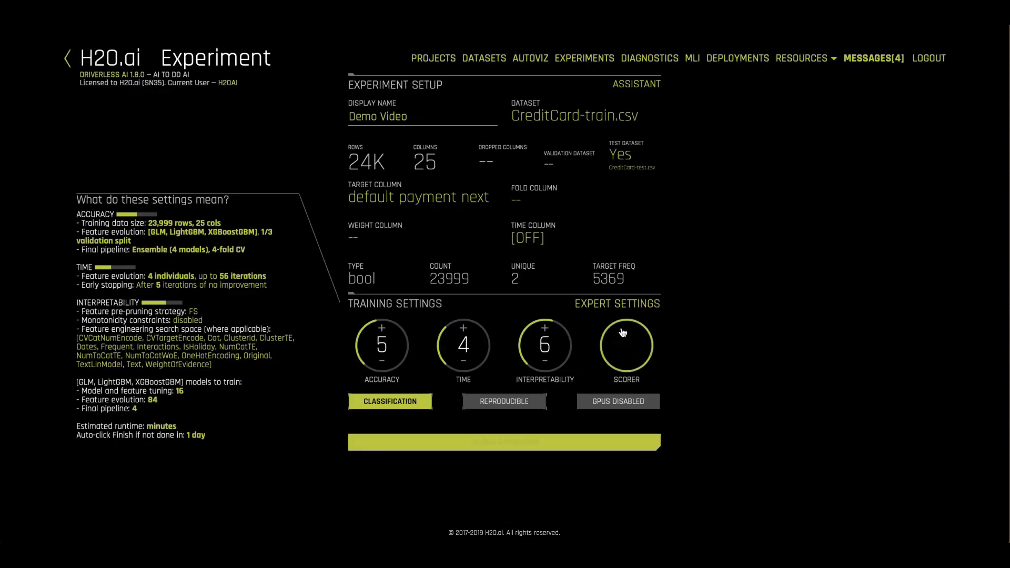
{"action": "left_click", "coordinate": [630, 354]}
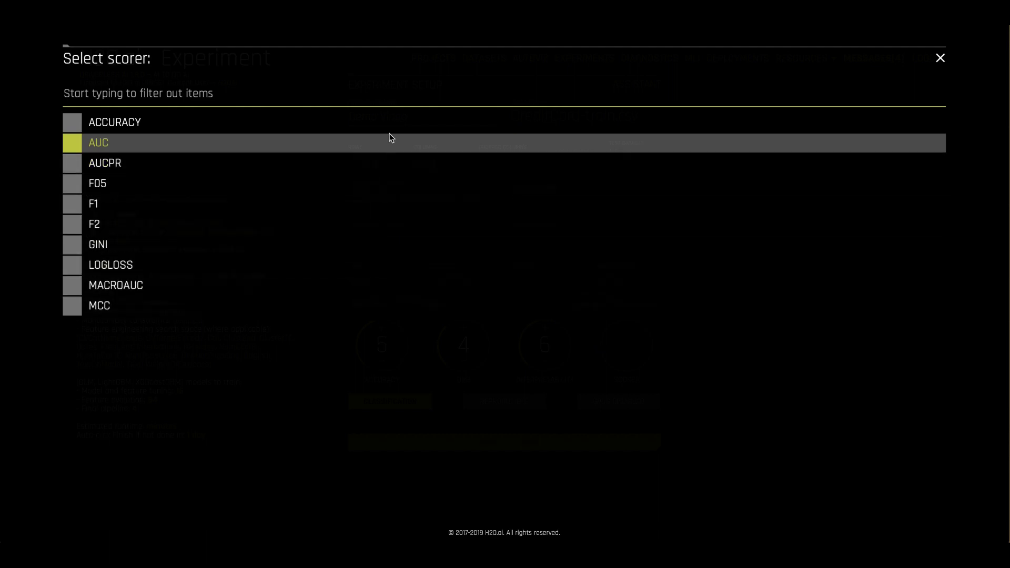
{"action": "left_click", "coordinate": [941, 58]}
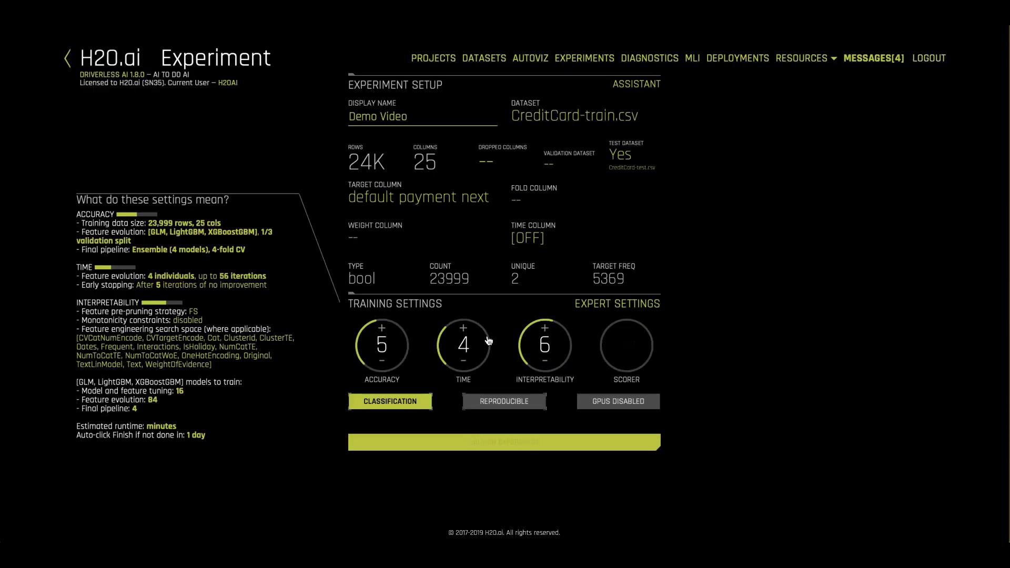
Launch the Demo Video experiment and switch its performance chart to the ROC curve
{"action": "left_click", "coordinate": [494, 442]}
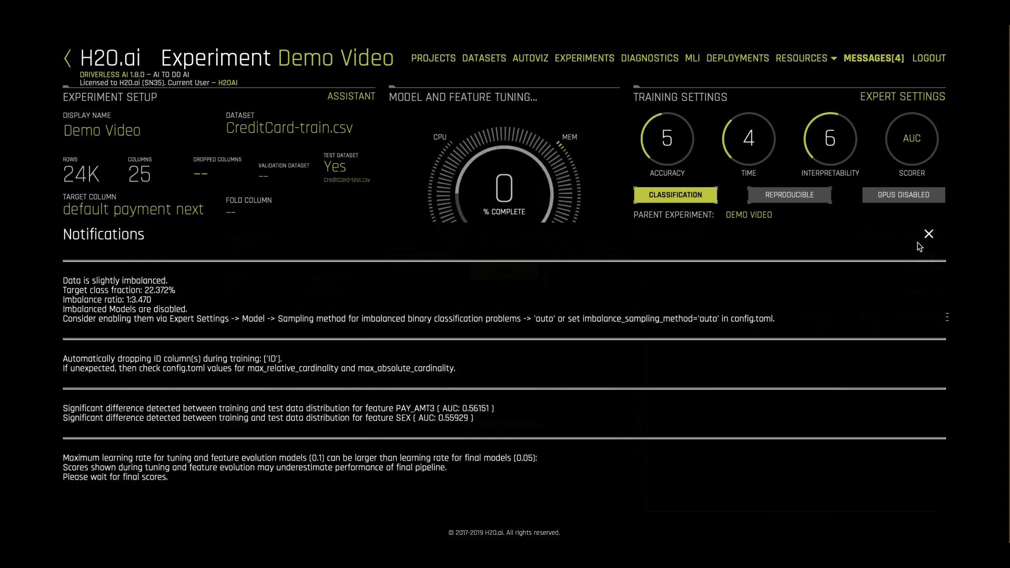
{"action": "left_click", "coordinate": [928, 234]}
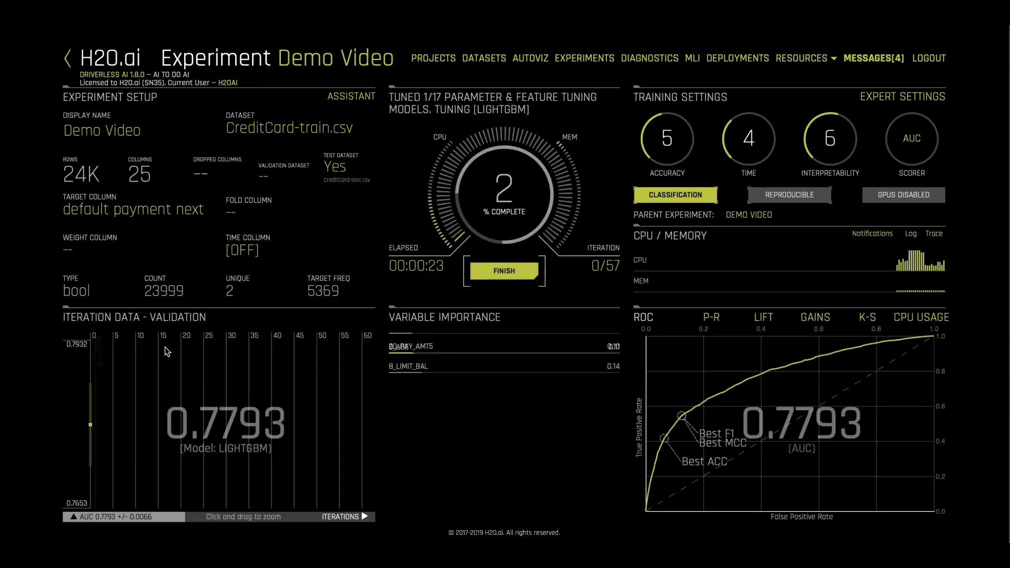
{"action": "mouse_move", "coordinate": [91, 426]}
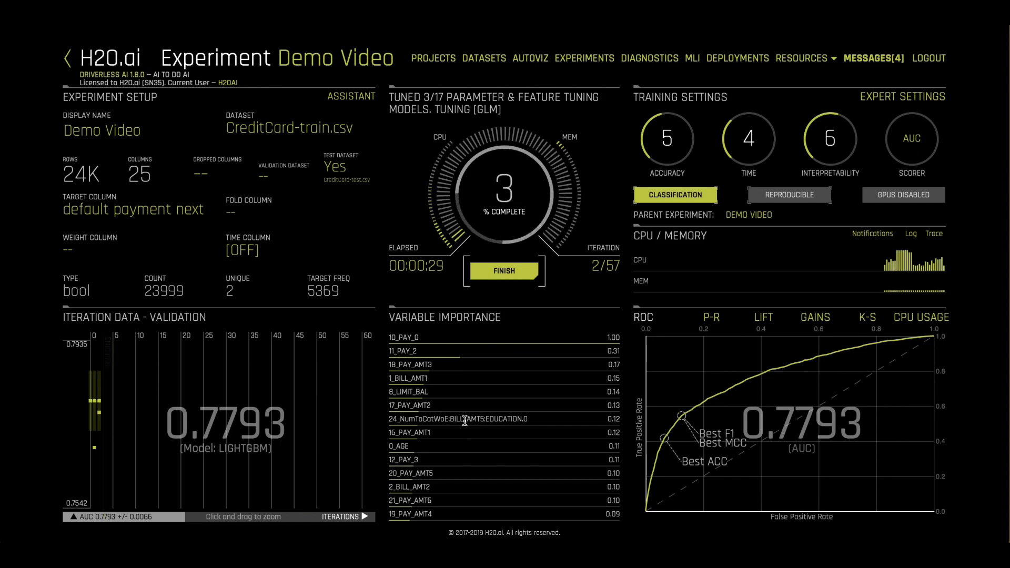
{"action": "mouse_move", "coordinate": [708, 423]}
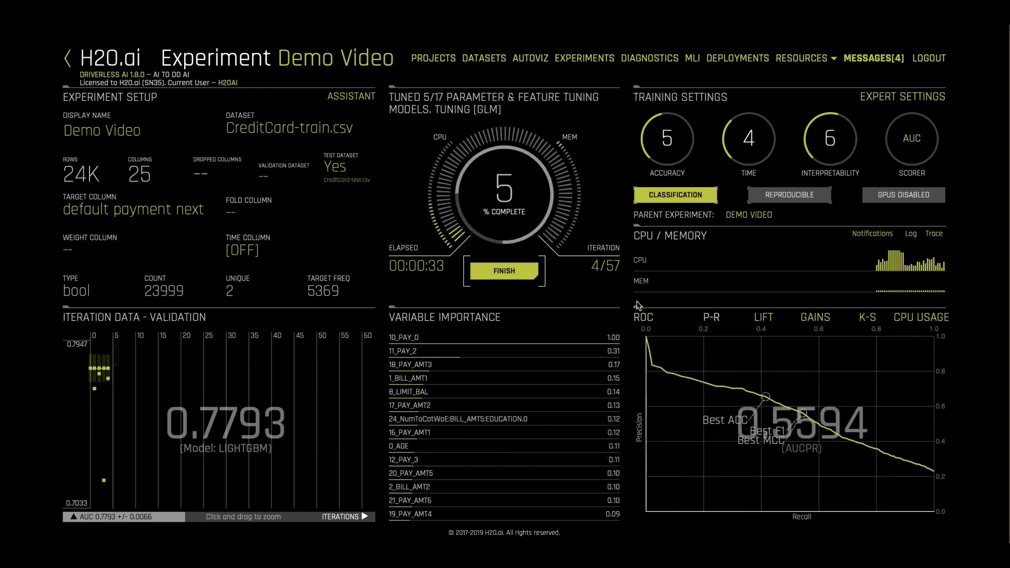
{"action": "left_click", "coordinate": [642, 319]}
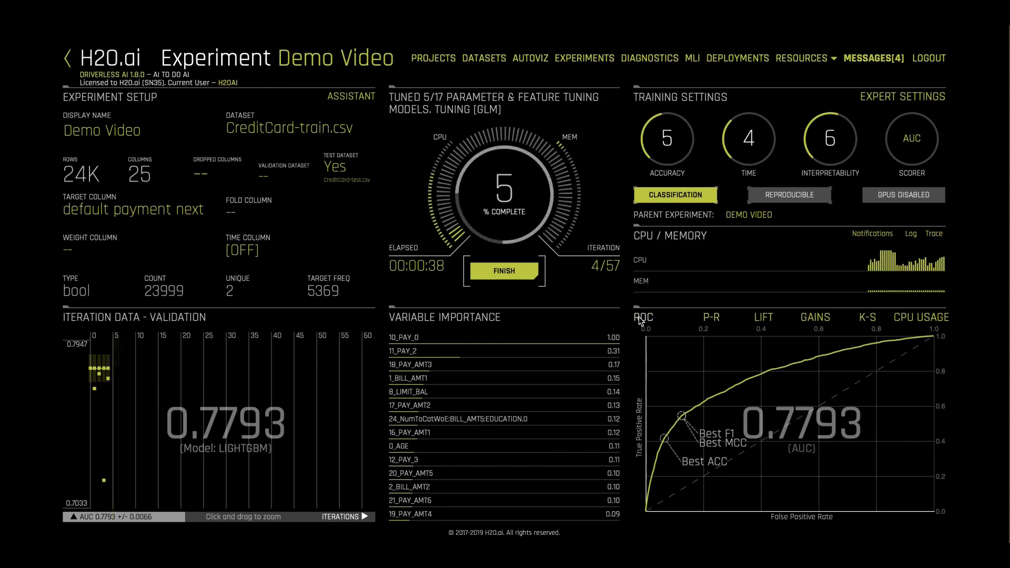
Open the completed CC Default Settings experiment from the Experiments list
{"action": "left_click", "coordinate": [595, 60]}
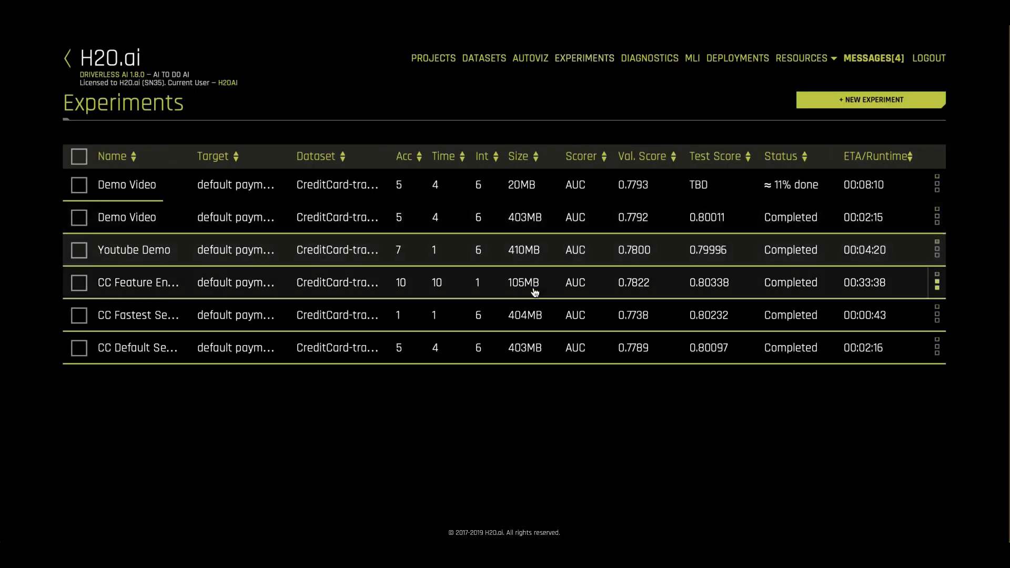
{"action": "left_click", "coordinate": [542, 350]}
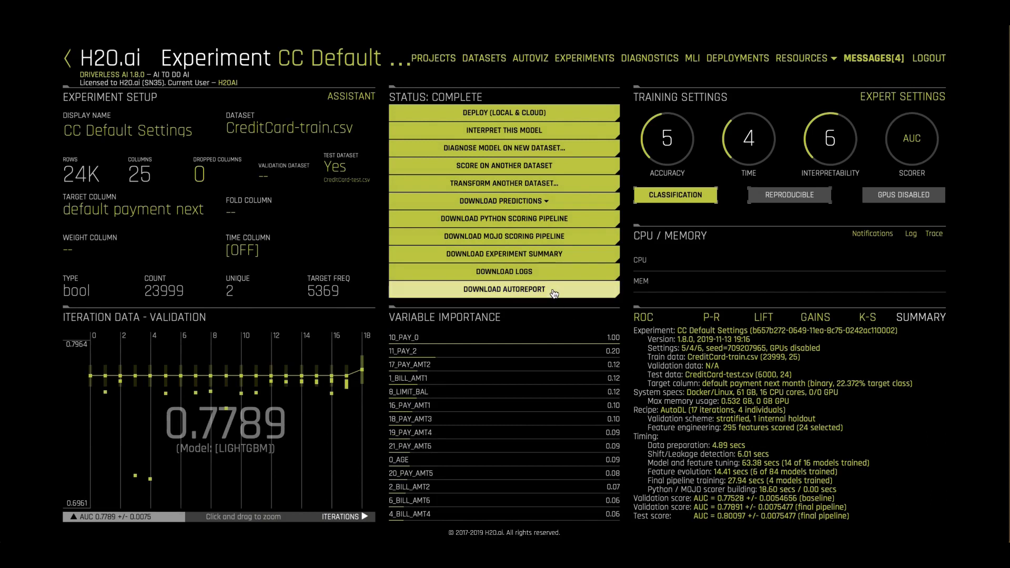
Download the CC Default Settings autoreport and scroll through it in Word
{"action": "left_click", "coordinate": [513, 289]}
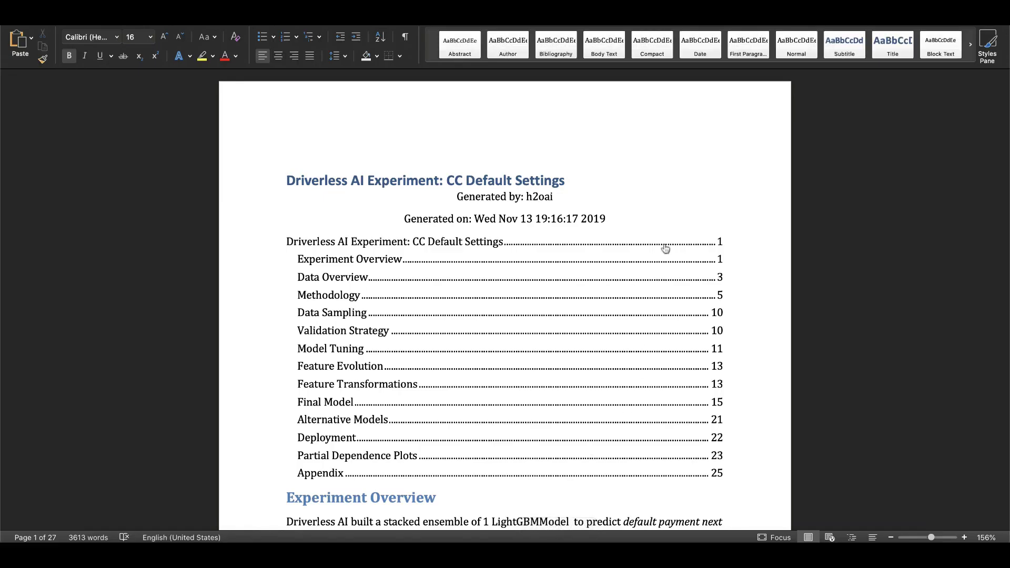
{"action": "scroll", "coordinate": [515, 488], "scroll_direction": "down", "scroll_amount": 10}
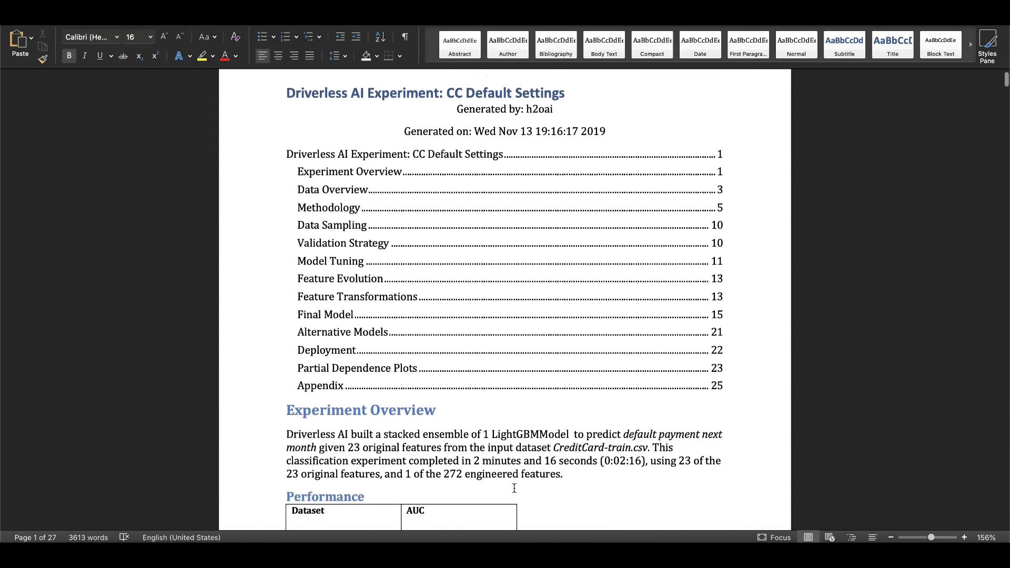
{"action": "scroll", "coordinate": [515, 488], "scroll_direction": "up", "scroll_amount": 5}
{"action": "scroll", "coordinate": [515, 488], "scroll_direction": "up", "scroll_amount": 7}
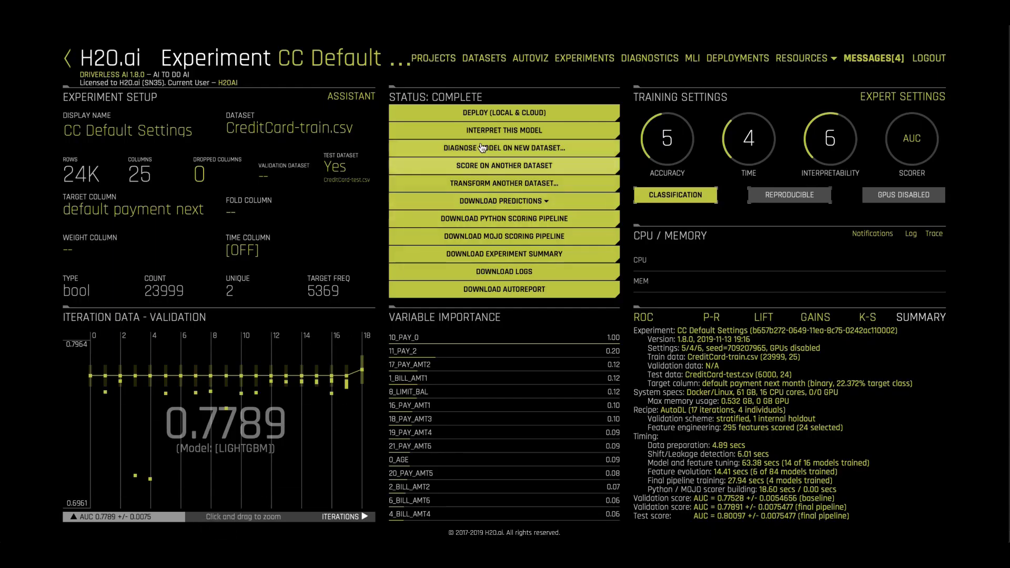
Interpret the model and show DAI Model Shapley contributions for row 13 beside global importance
{"action": "left_click", "coordinate": [518, 131]}
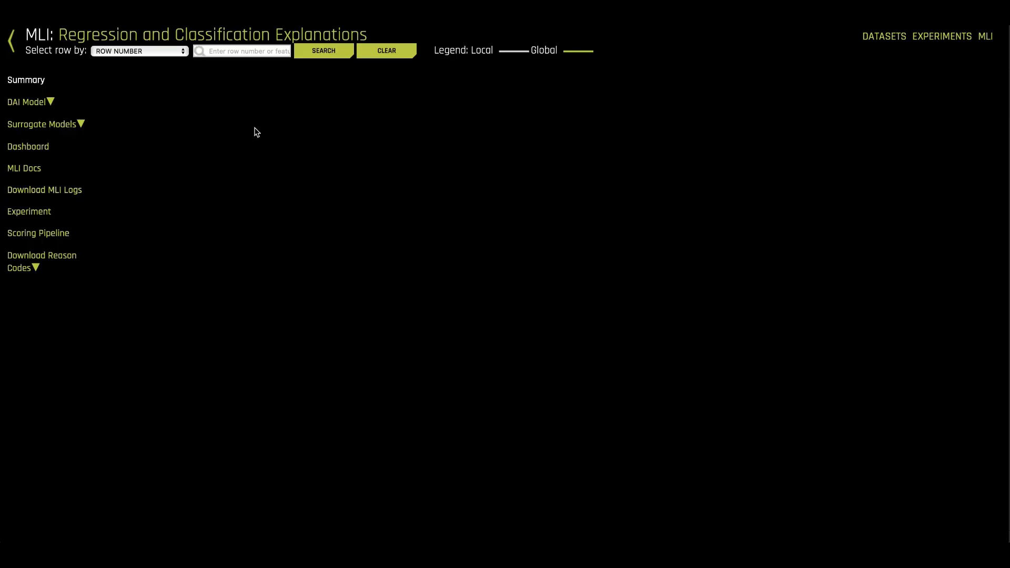
{"action": "left_click", "coordinate": [23, 103]}
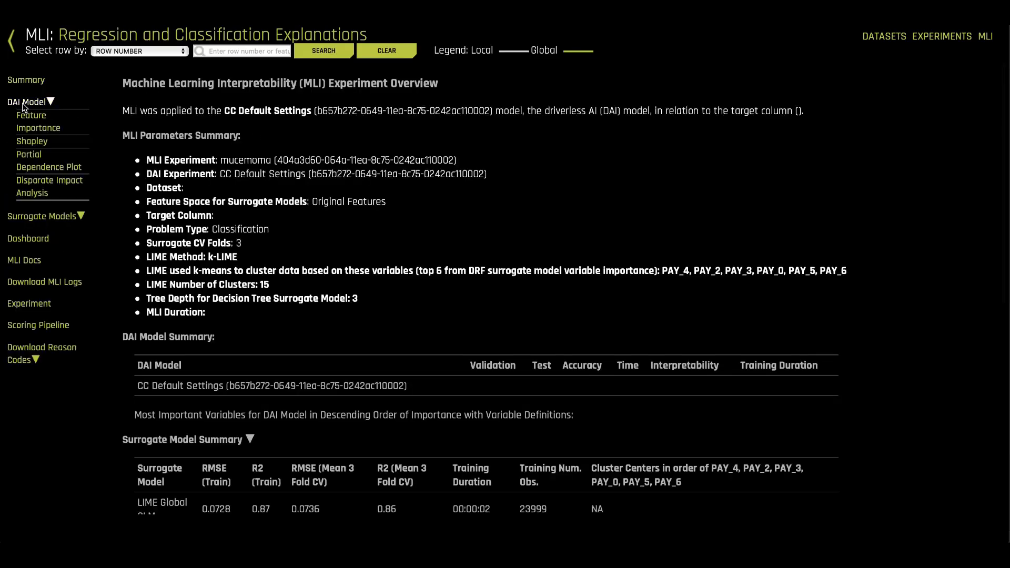
{"action": "left_click", "coordinate": [26, 142]}
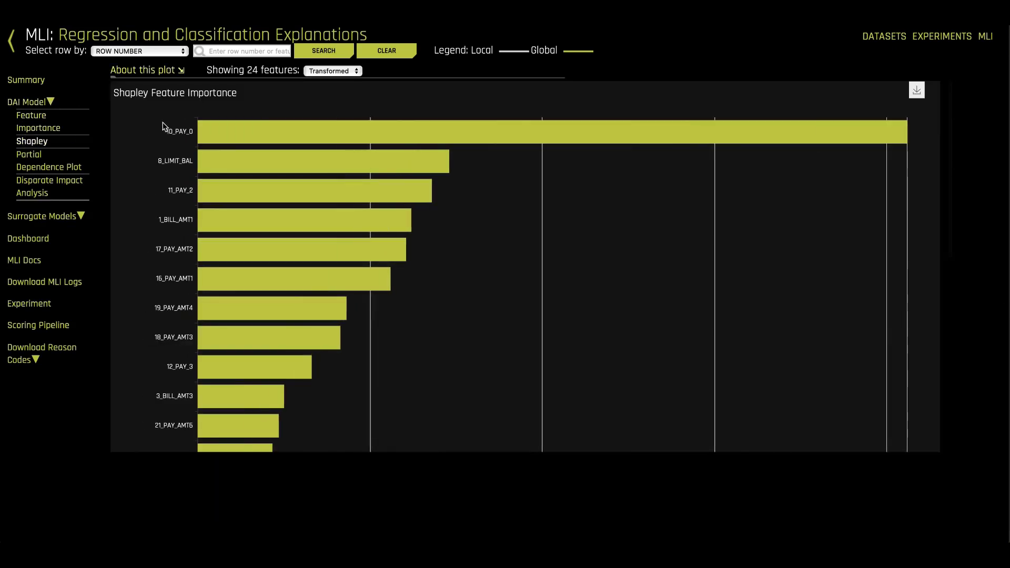
{"action": "mouse_move", "coordinate": [216, 134]}
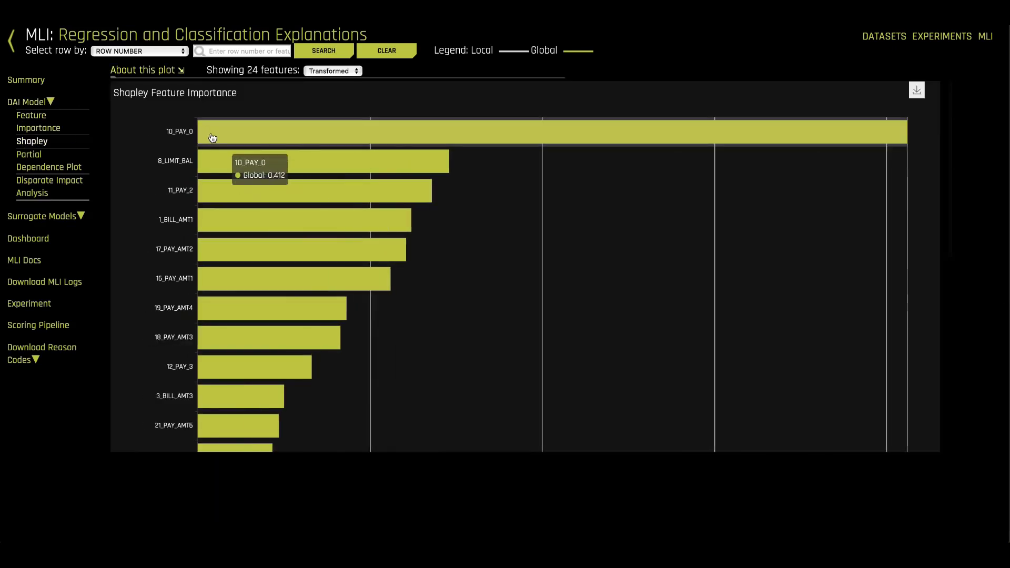
{"action": "left_click", "coordinate": [241, 50]}
{"action": "type", "text": "13"}
{"action": "left_click", "coordinate": [323, 50]}
{"action": "mouse_move", "coordinate": [399, 145]}
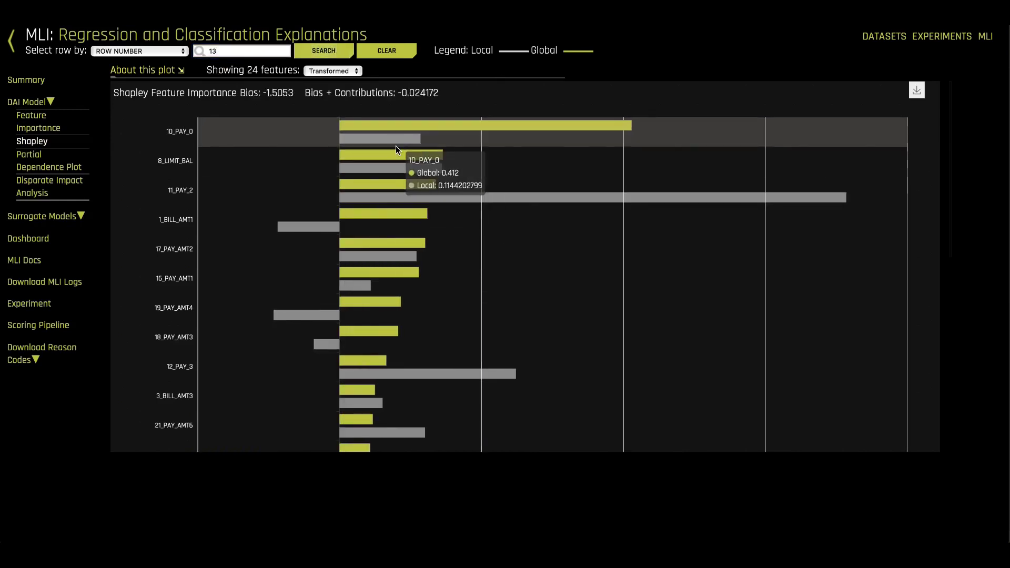
{"action": "mouse_move", "coordinate": [307, 231]}
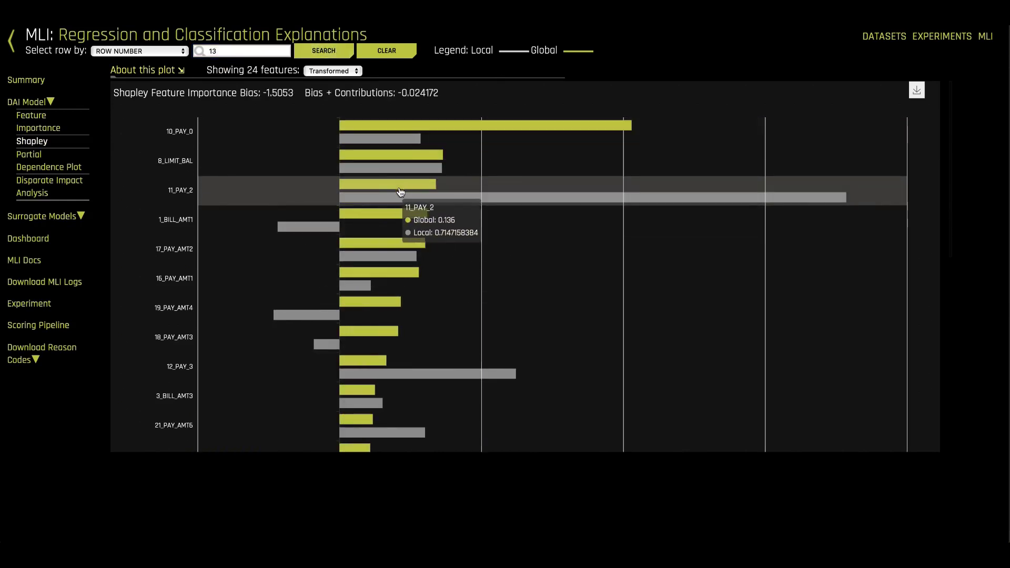
View Partial Dependence, Disparate Impact Analysis and Dashboard, then clear the row selection
{"action": "left_click", "coordinate": [69, 169]}
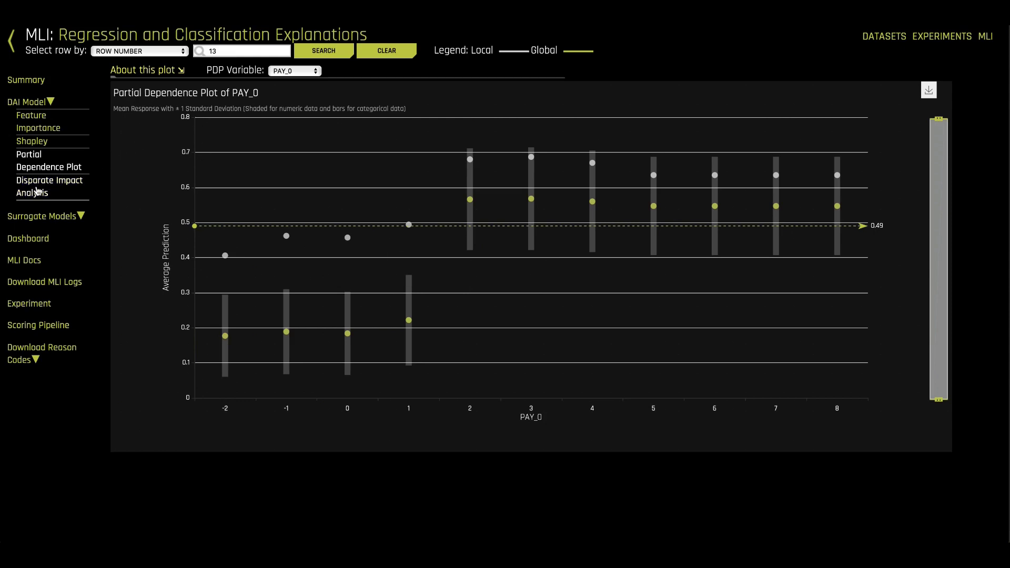
{"action": "left_click", "coordinate": [38, 190]}
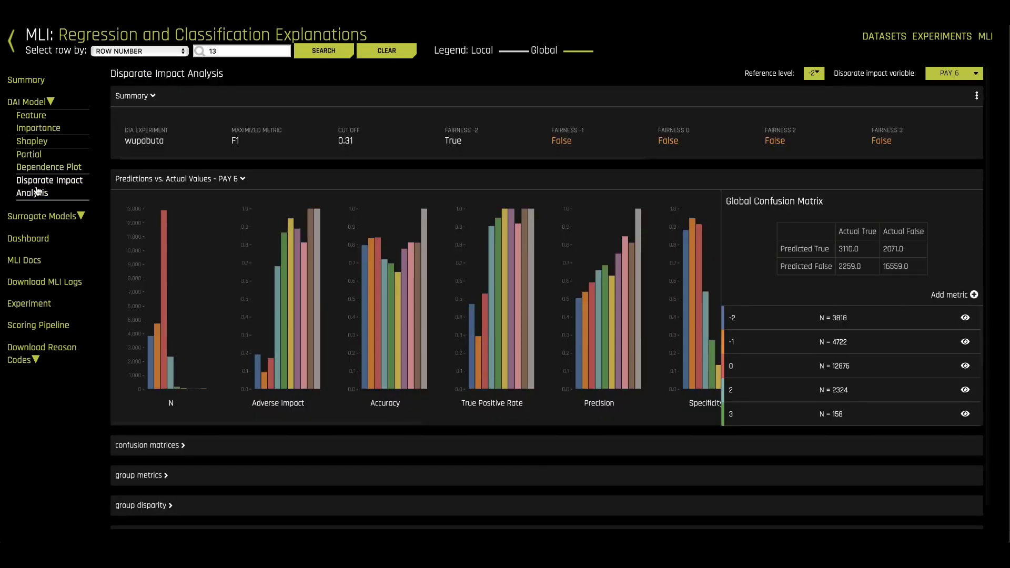
{"action": "left_click", "coordinate": [40, 242]}
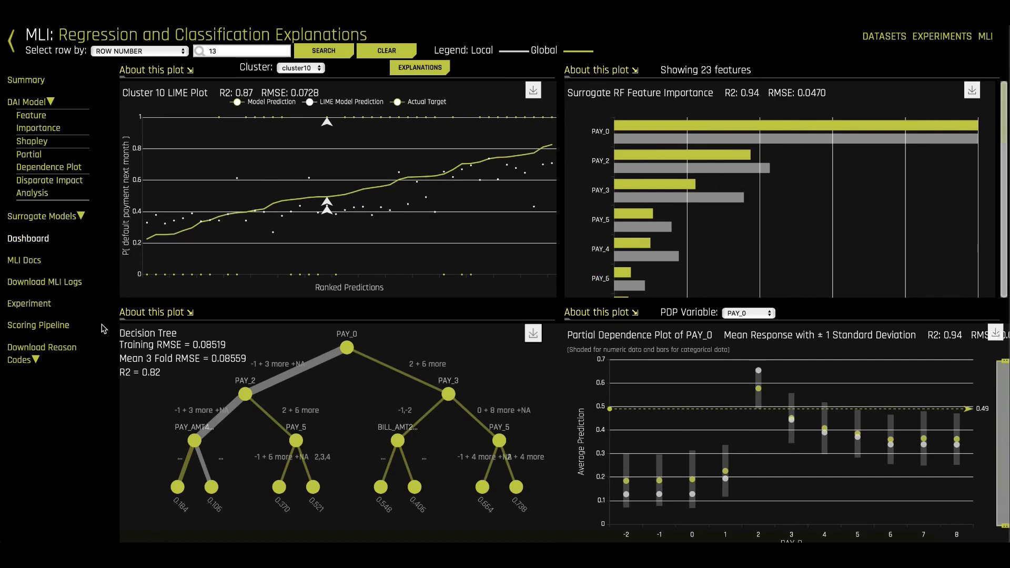
{"action": "left_click", "coordinate": [12, 41]}
{"action": "left_click", "coordinate": [12, 41]}
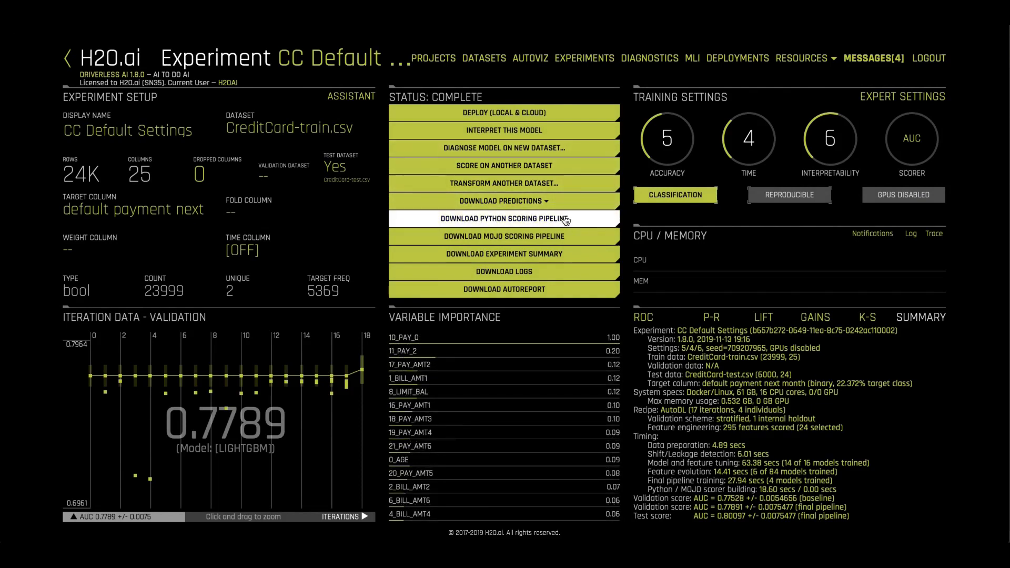
{"action": "left_click", "coordinate": [589, 240]}
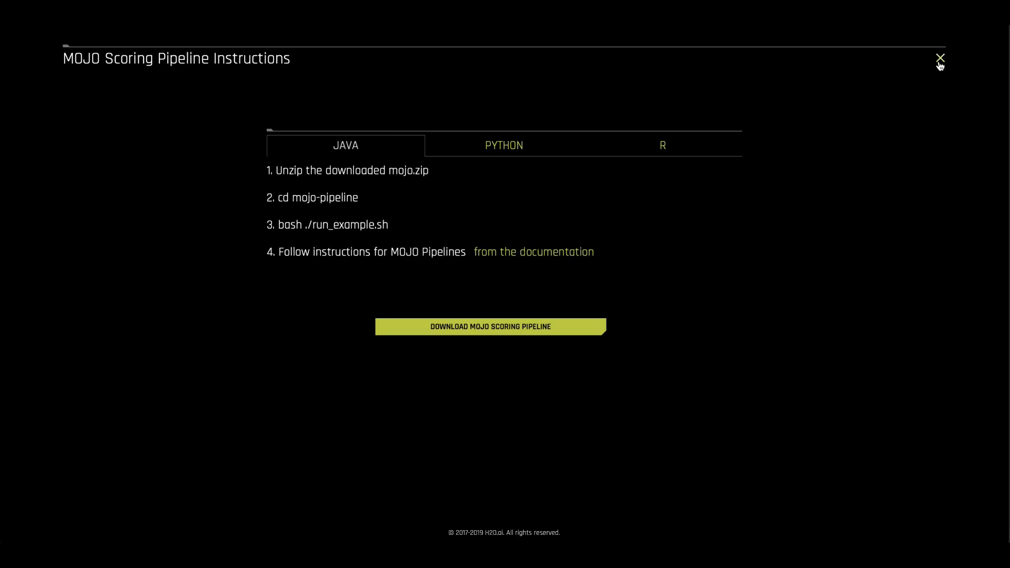
{"action": "left_click", "coordinate": [941, 62]}
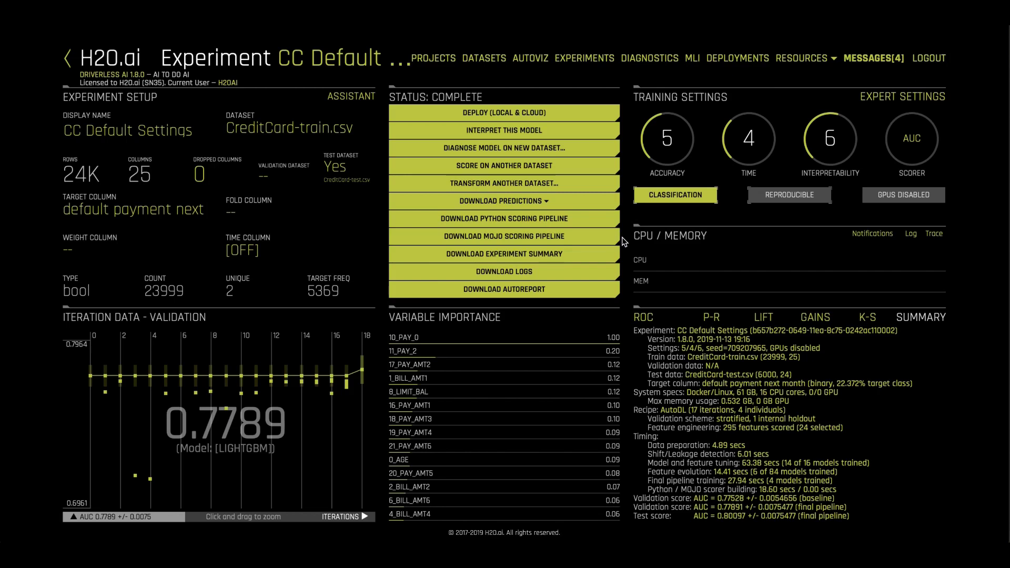
{"action": "left_click", "coordinate": [591, 115]}
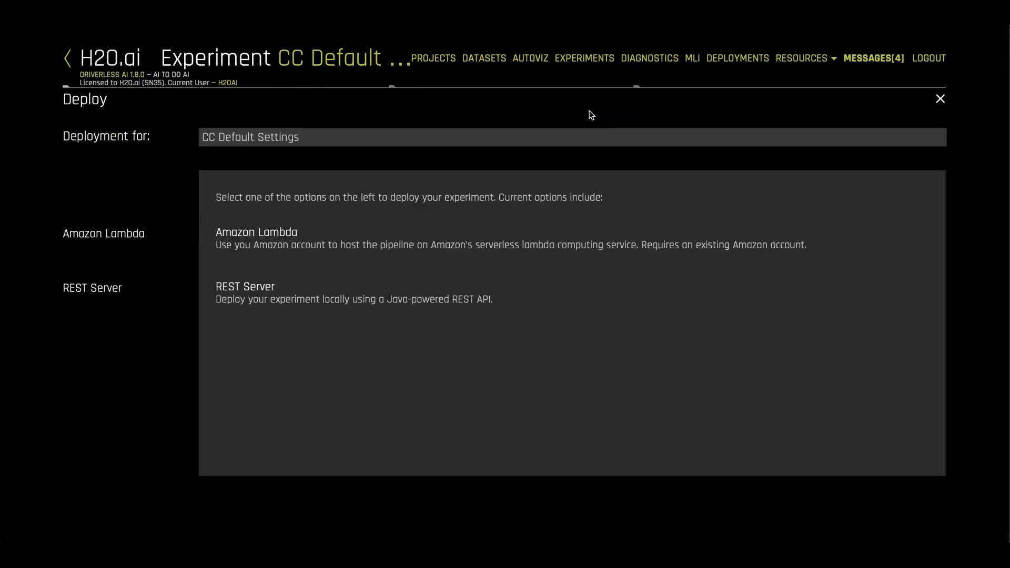
{"action": "left_click", "coordinate": [941, 101]}
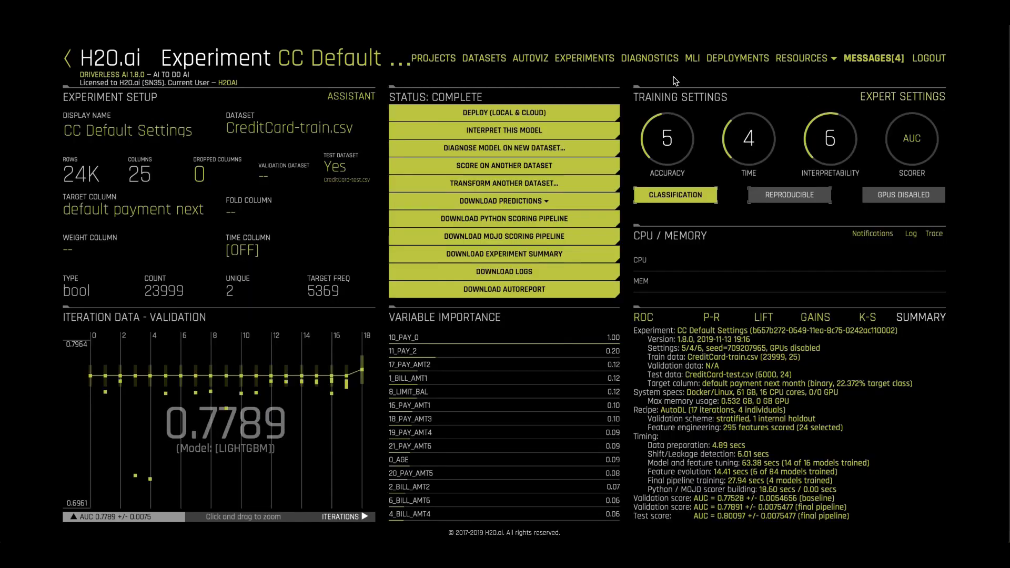
In the CC Default project, select the CC Default Settings and CC Feature Engineering experiments to compare
{"action": "left_click", "coordinate": [448, 60]}
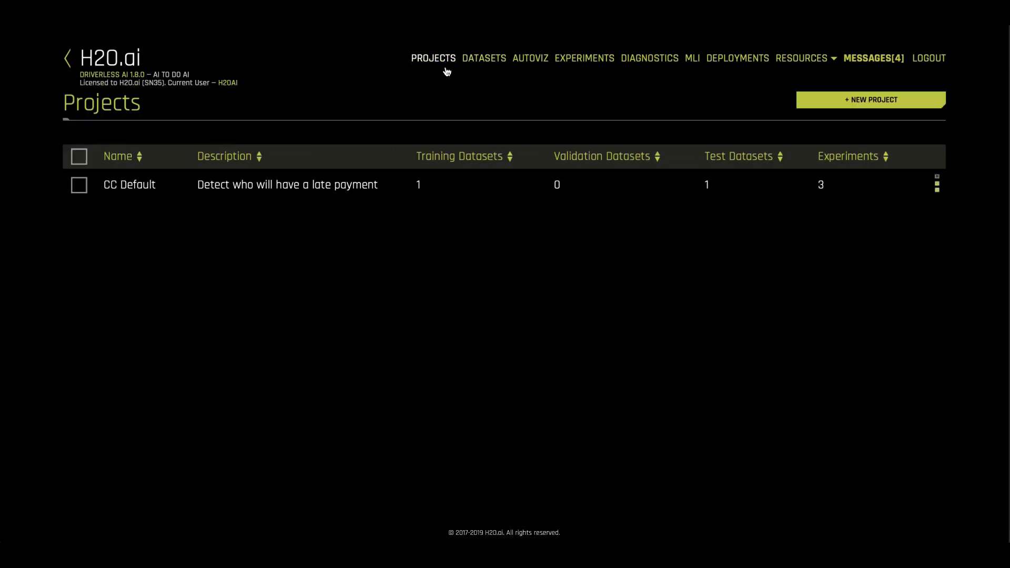
{"action": "left_click", "coordinate": [486, 197]}
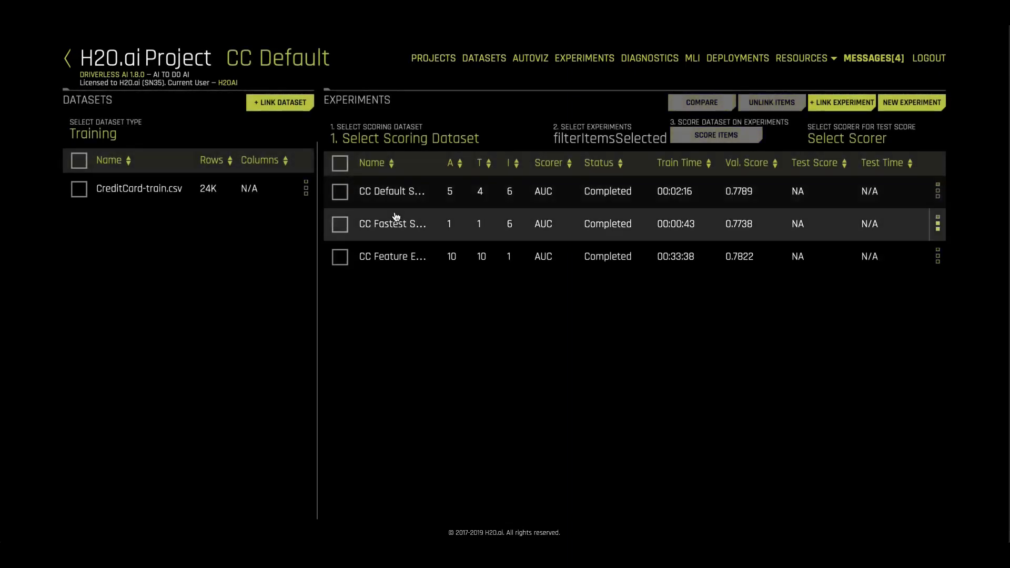
{"action": "left_click", "coordinate": [340, 194]}
{"action": "left_click", "coordinate": [340, 258]}
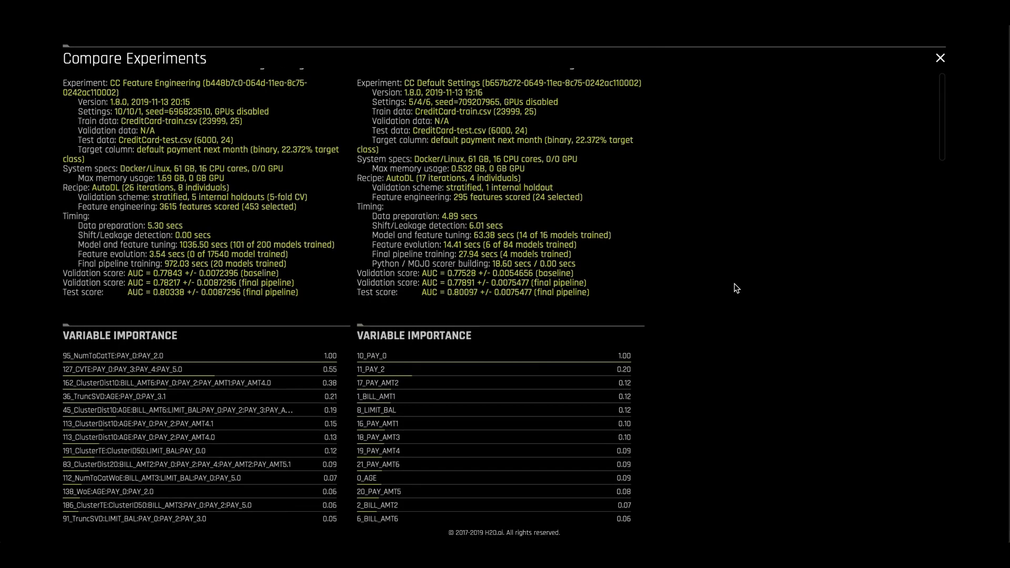
{"action": "scroll", "coordinate": [737, 289], "scroll_direction": "up", "scroll_amount": 1}
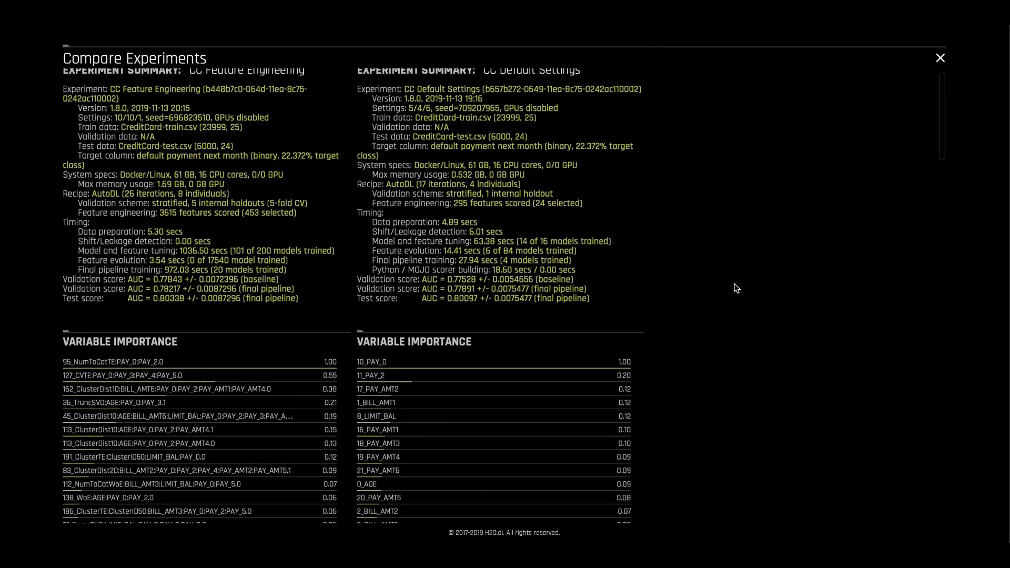
{"action": "scroll", "coordinate": [737, 288], "scroll_direction": "up", "scroll_amount": 2}
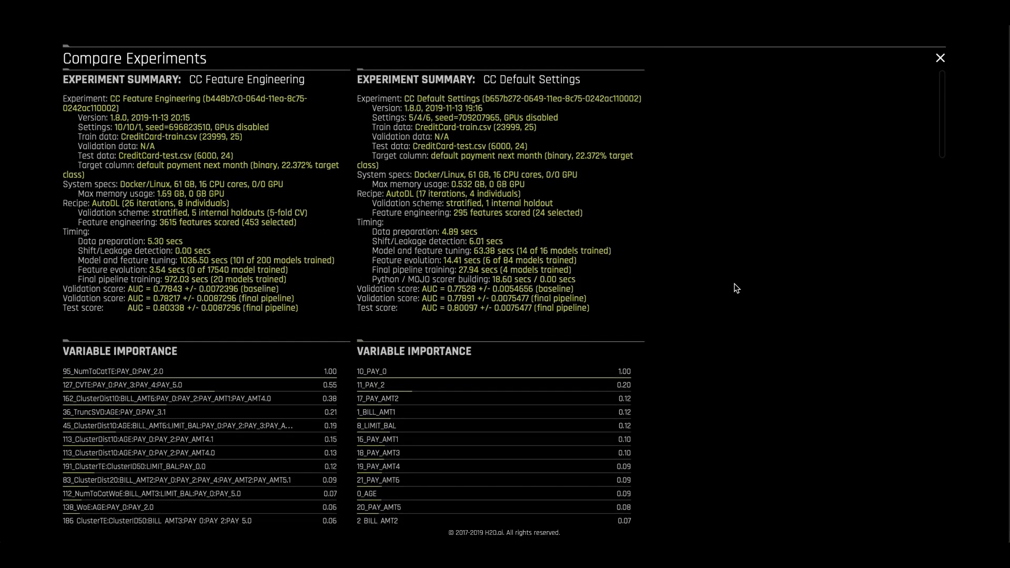
{"action": "scroll", "coordinate": [737, 289], "scroll_direction": "up", "scroll_amount": 1}
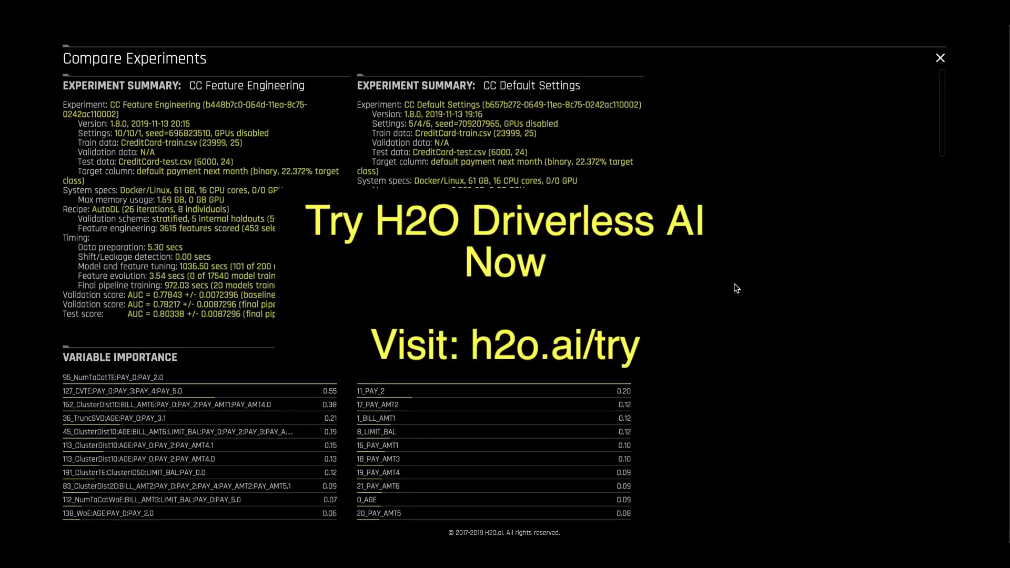
{"action": "scroll", "coordinate": [737, 288], "scroll_direction": "up", "scroll_amount": 1}
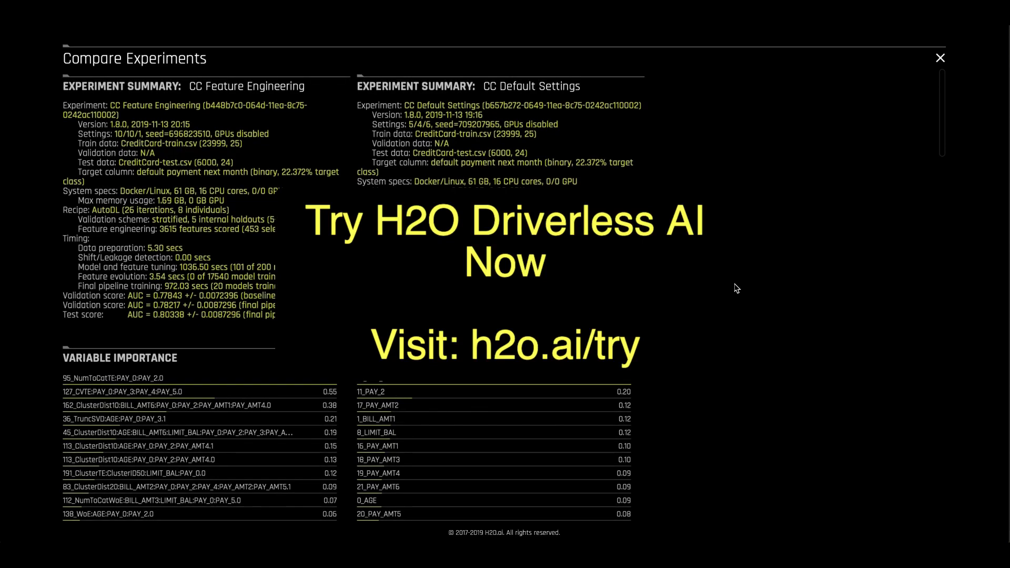
{"action": "scroll", "coordinate": [737, 288], "scroll_direction": "up", "scroll_amount": 1}
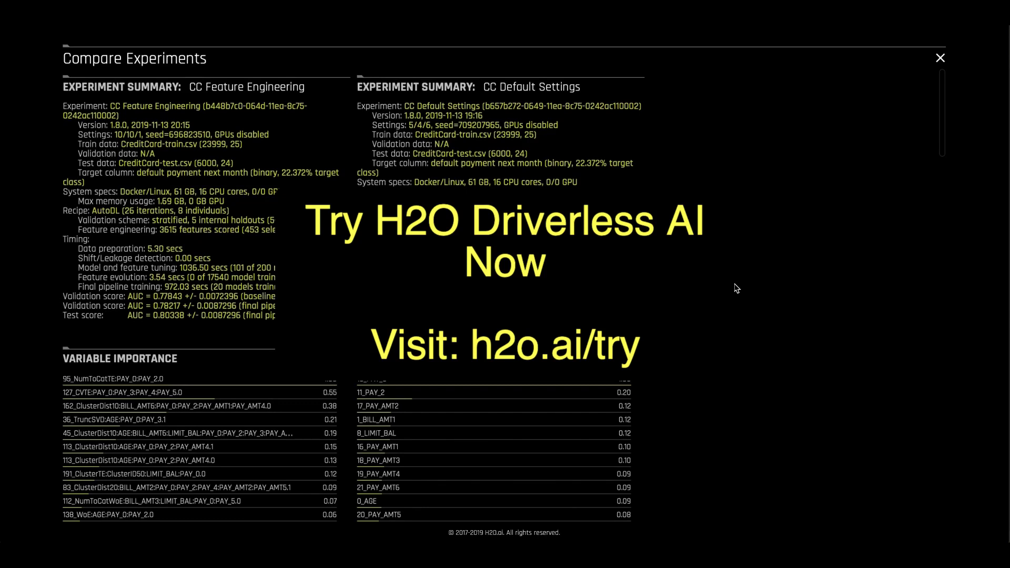